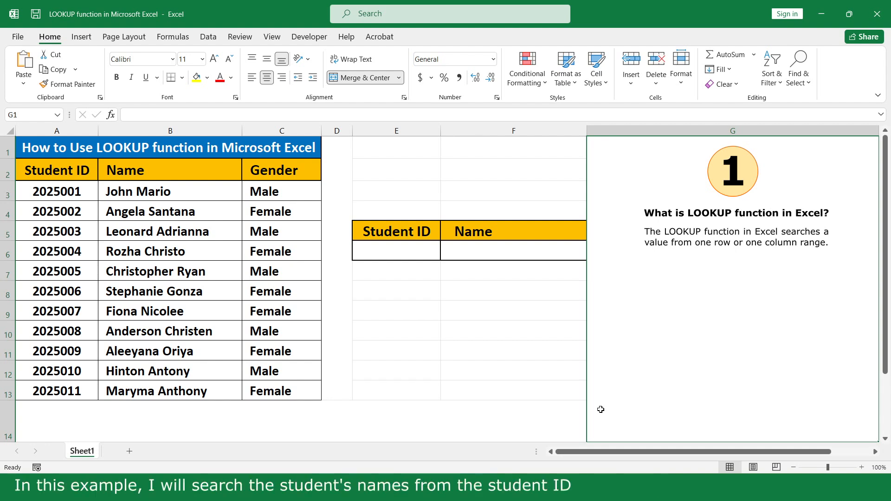
- Enter the formula =LOOKUP(E6,A3:C13,B3:B13) in cell F6 under Name
left_click(570, 251)
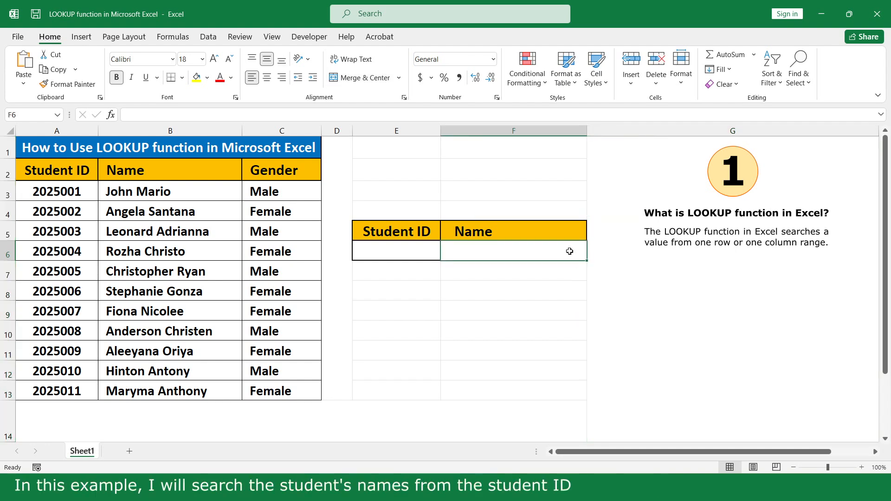
type("=lo")
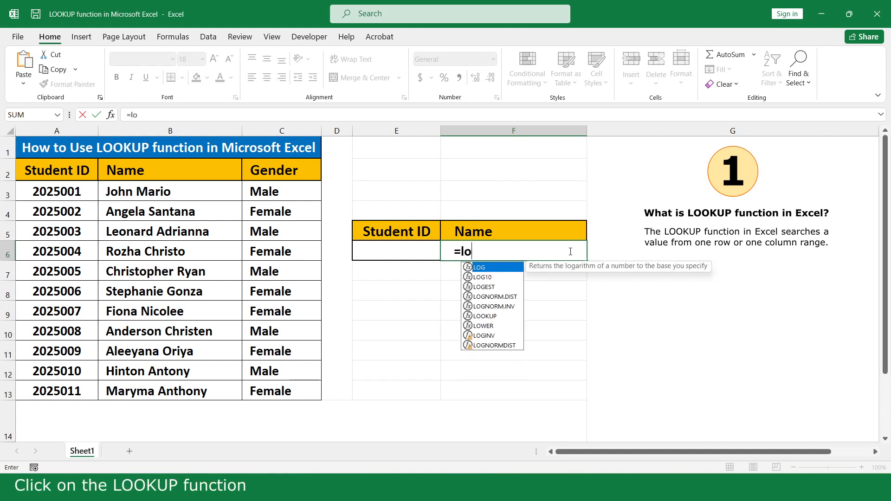
left_click(501, 316)
double_click(501, 317)
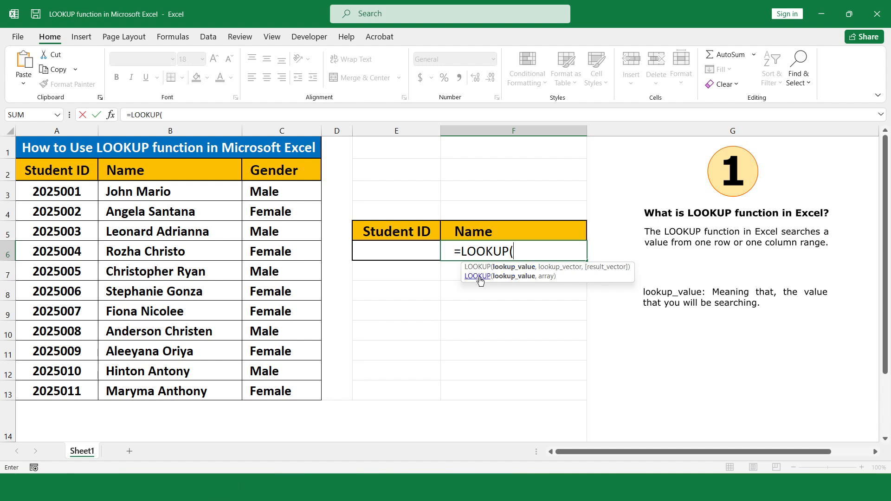
left_click(433, 251)
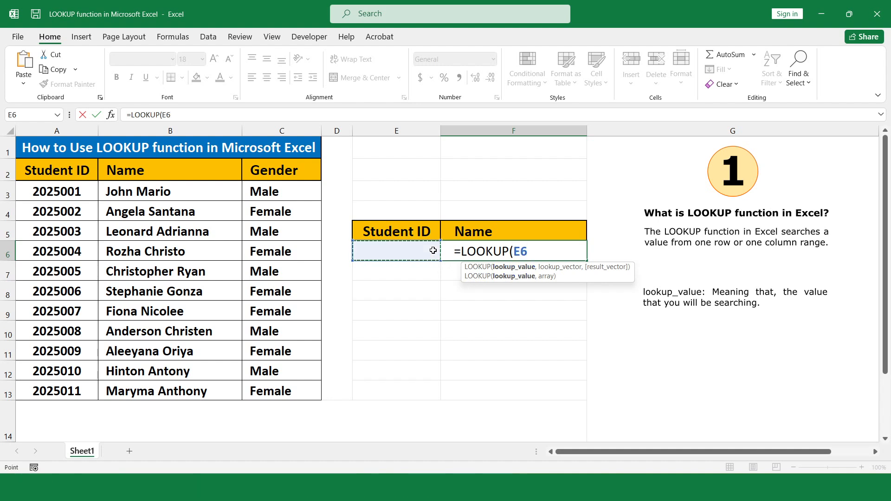
type(",")
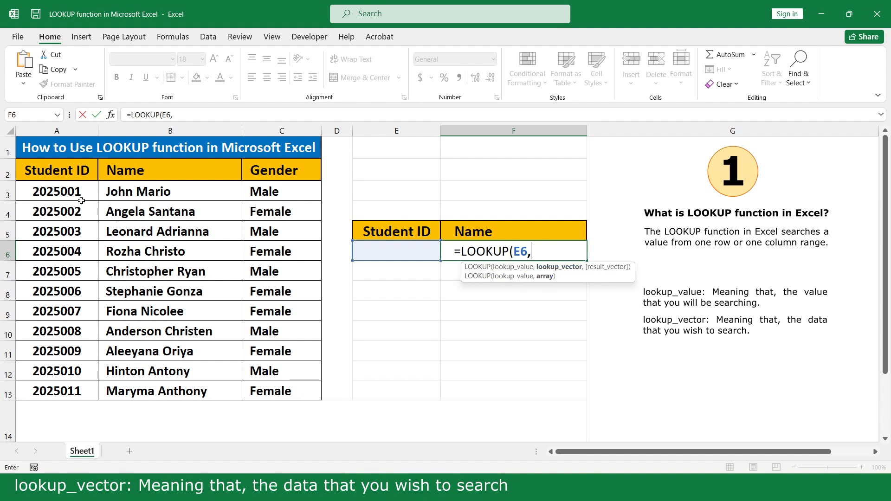
left_click_drag(81, 201, 304, 392)
type(",")
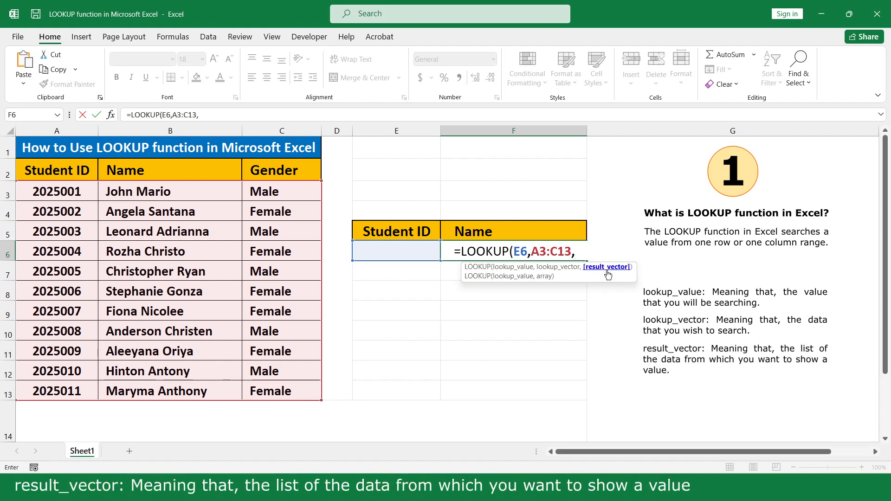
left_click_drag(205, 195, 217, 391)
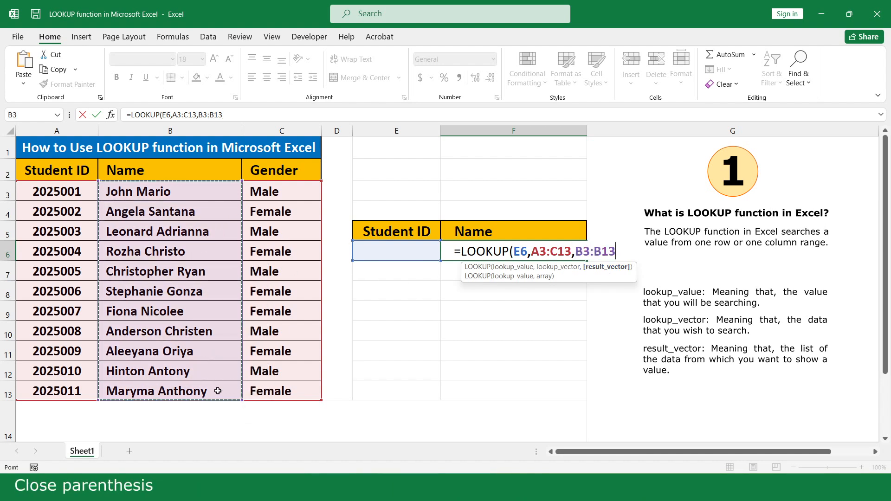
type(")")
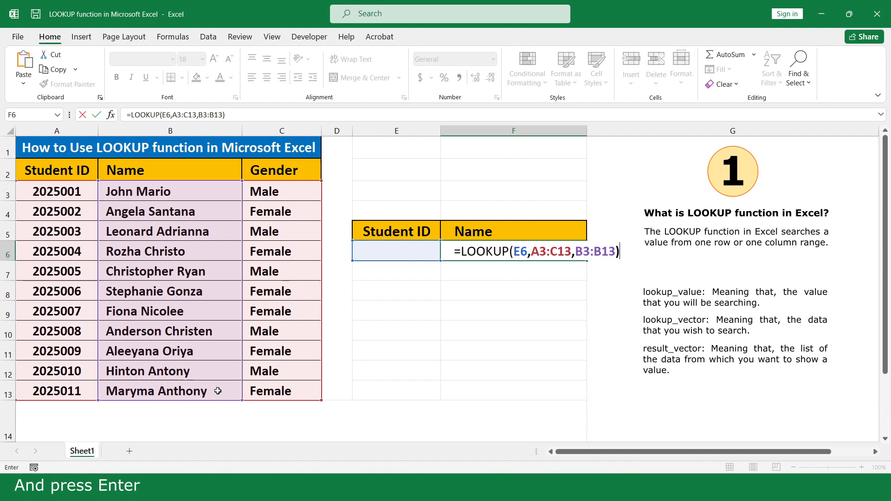
key("Return")
- Enter the first student's ID from the data table as the lookup value in cell E6
left_click(421, 252)
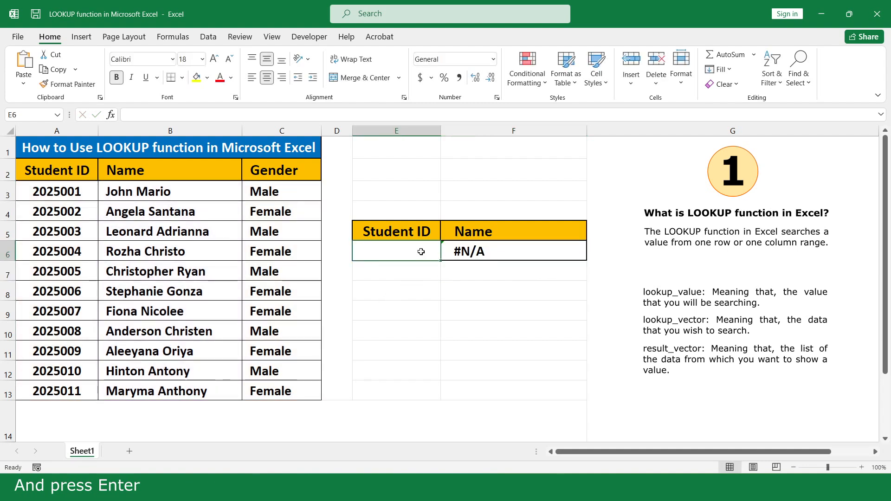
type("2025001")
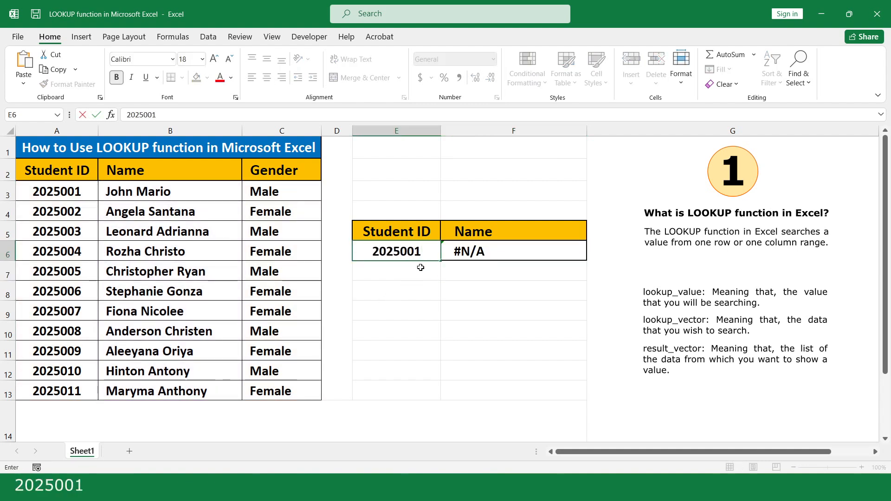
key("Return")
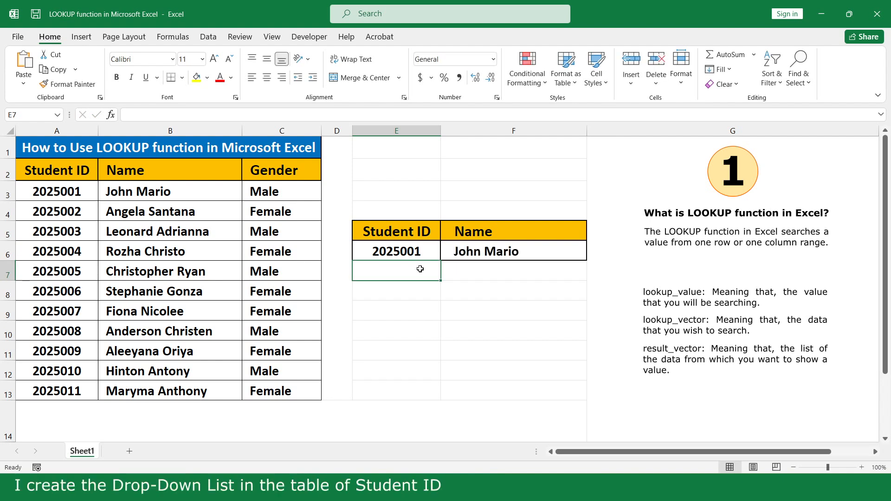
- Add a drop-down to cell E6 using List data validation with the source =$A$3:$A$13
left_click(427, 252)
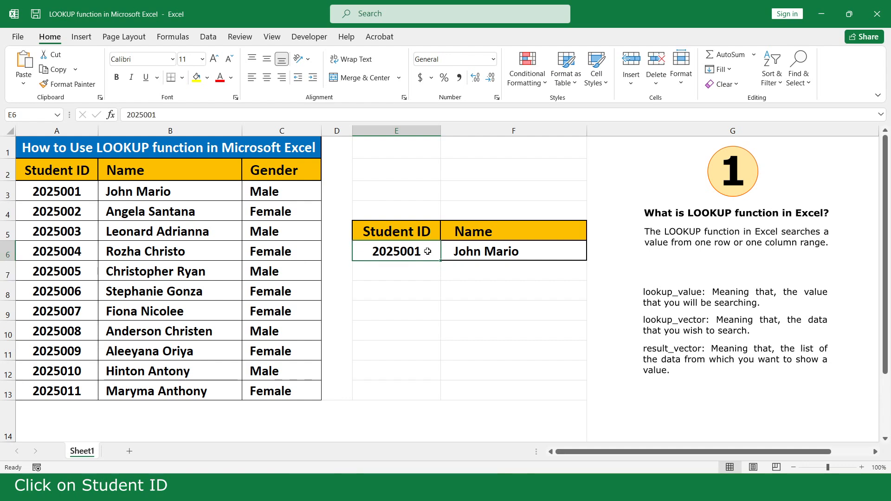
left_click(212, 44)
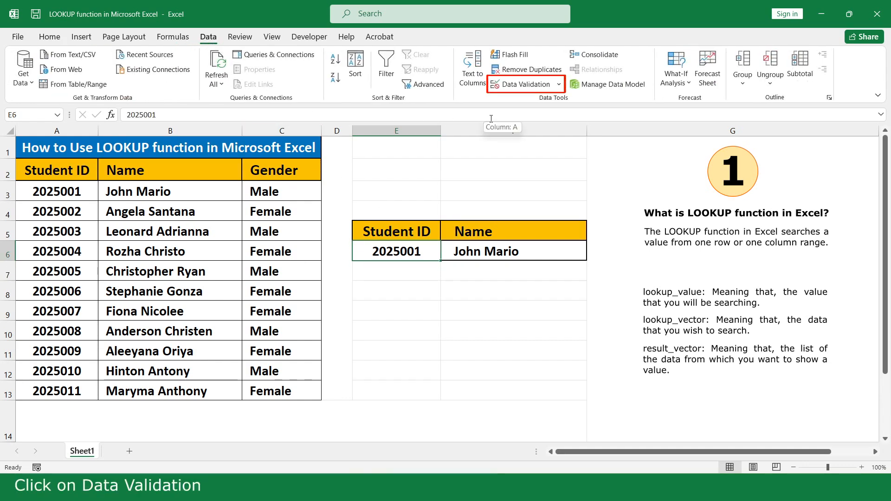
left_click(525, 84)
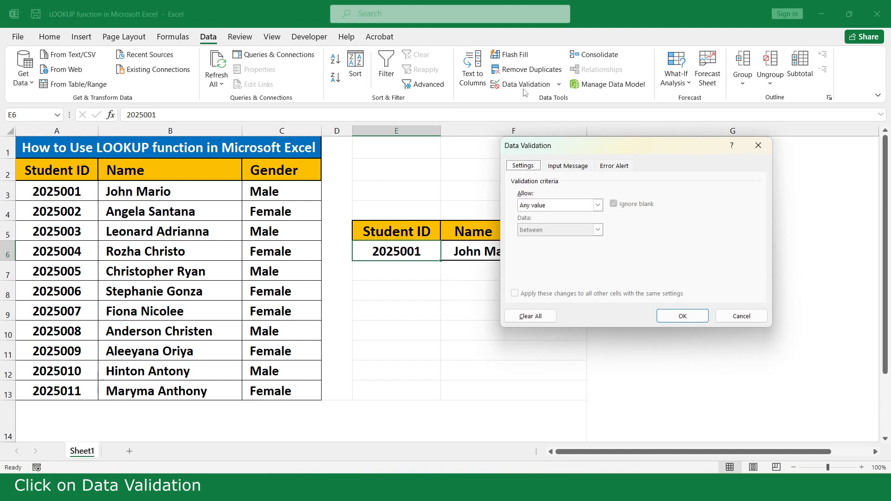
left_click(574, 205)
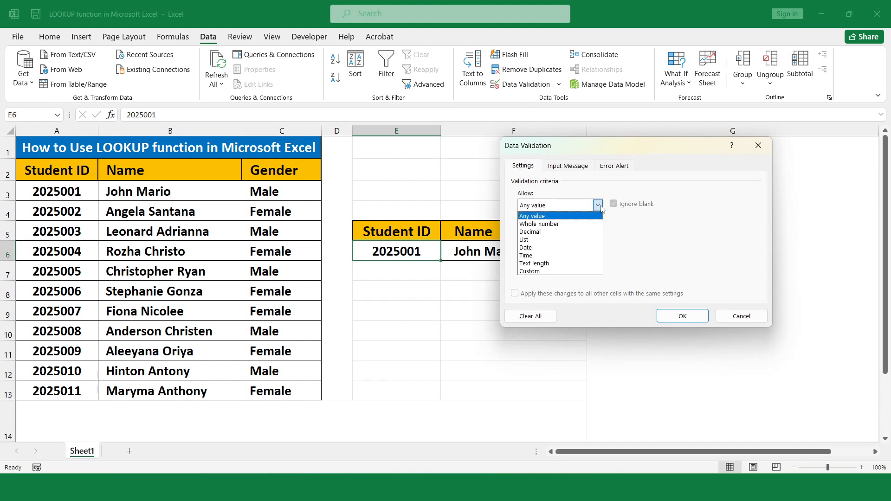
left_click(557, 240)
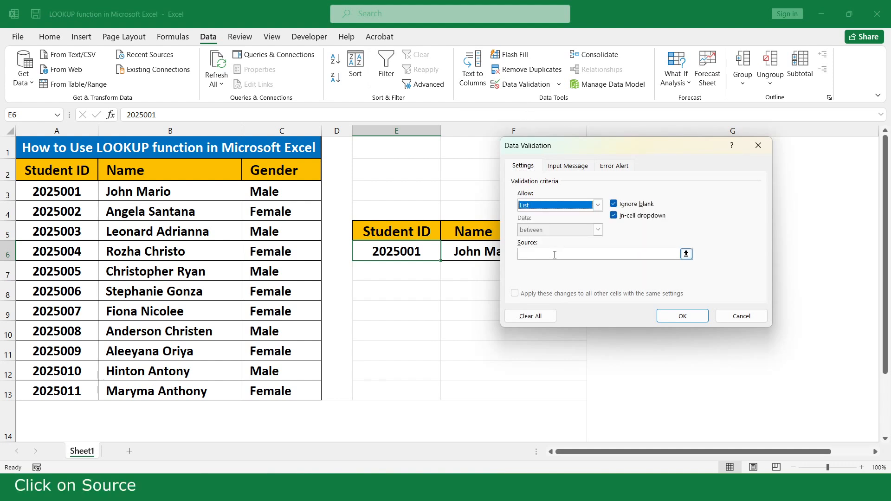
left_click(554, 254)
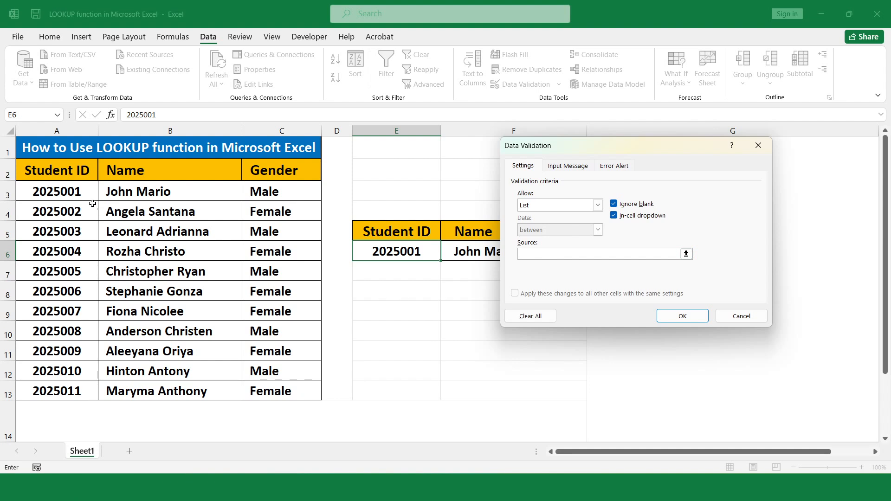
left_click_drag(83, 191, 85, 390)
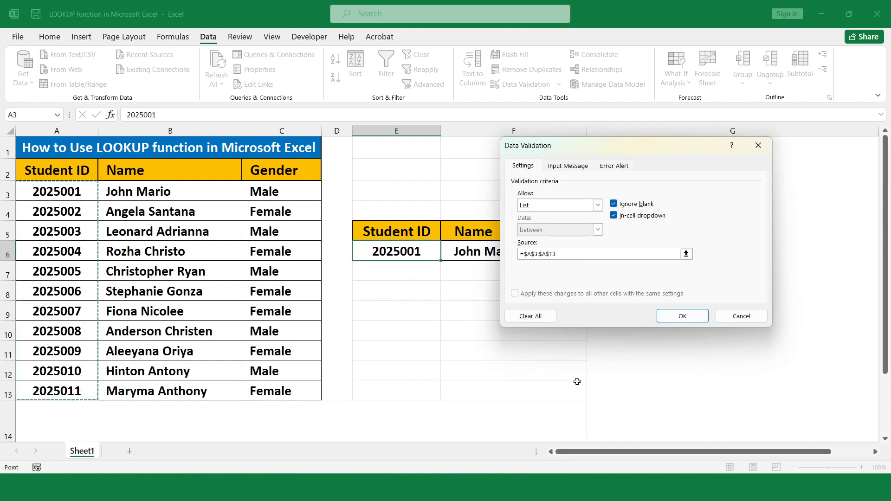
left_click(676, 320)
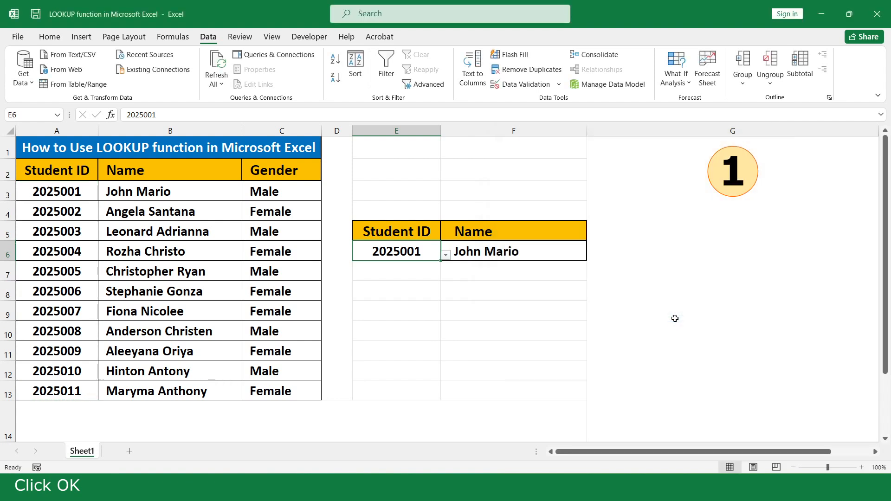
- Test the lookup by choosing three different student IDs in turn from the drop-down in cell E6
left_click(445, 256)
left_click(424, 273)
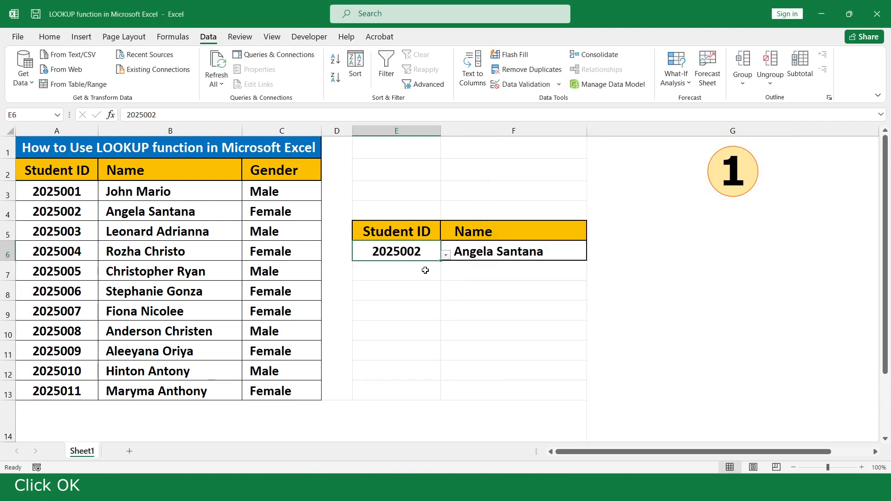
left_click(445, 255)
left_click(408, 289)
left_click(445, 255)
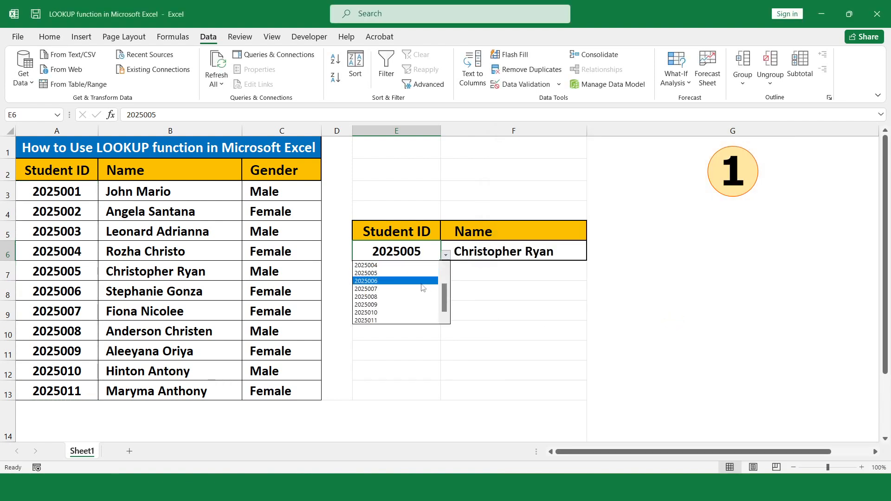
left_click(411, 304)
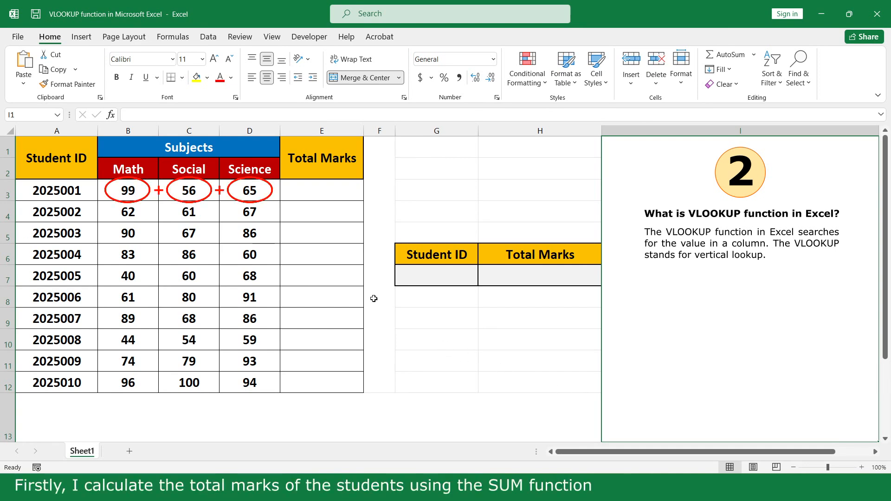
- In the VLOOKUP workbook, total the first student's marks in E3 with =SUM(B3:D3) and fill the formula down to E12
left_click(349, 190)
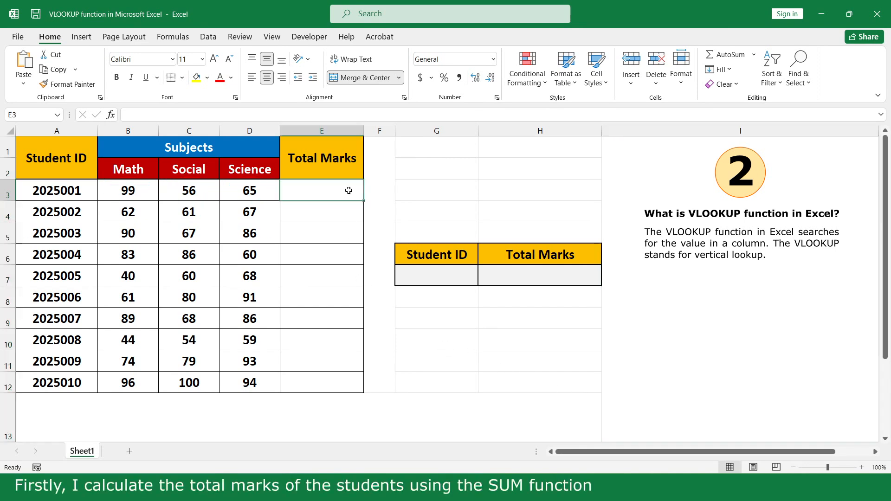
type("=su")
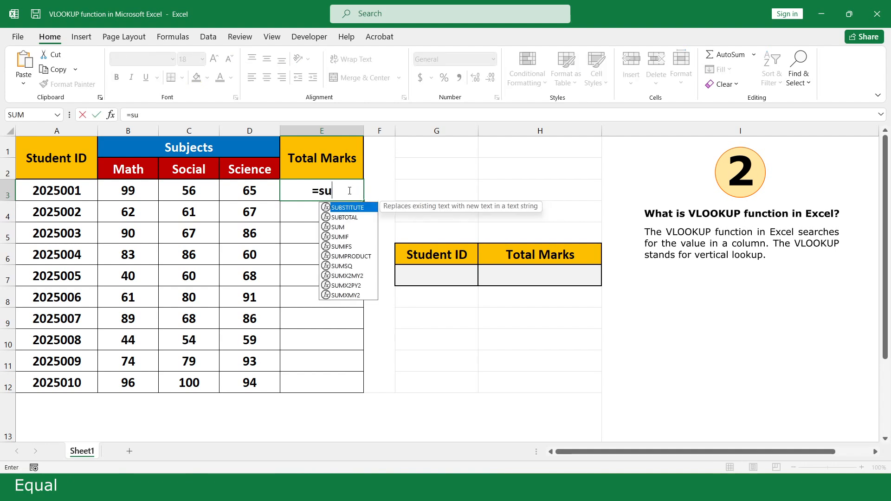
double_click(337, 227)
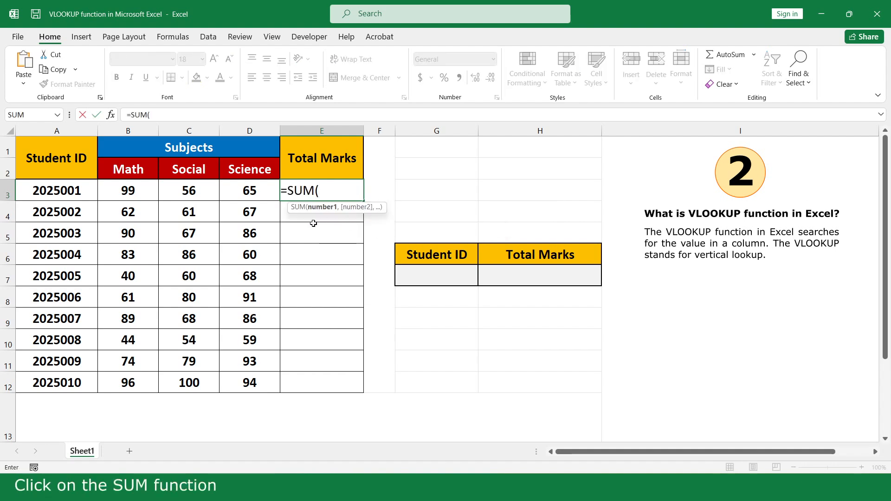
left_click(235, 192)
left_click_drag(235, 192, 142, 190)
type(")")
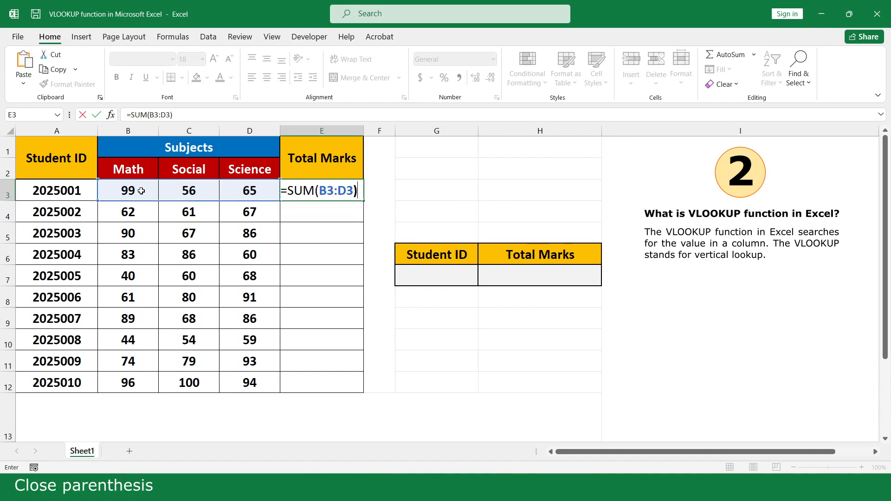
key("Return")
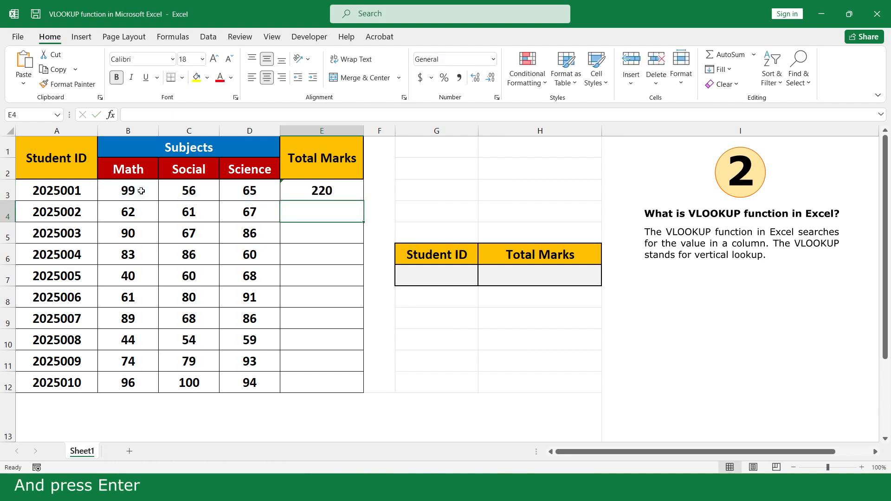
left_click(349, 195)
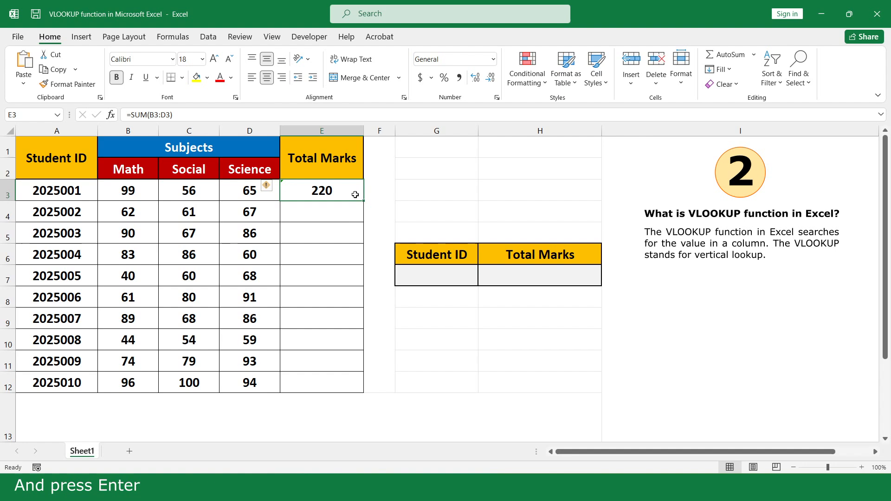
left_click_drag(362, 199, 342, 384)
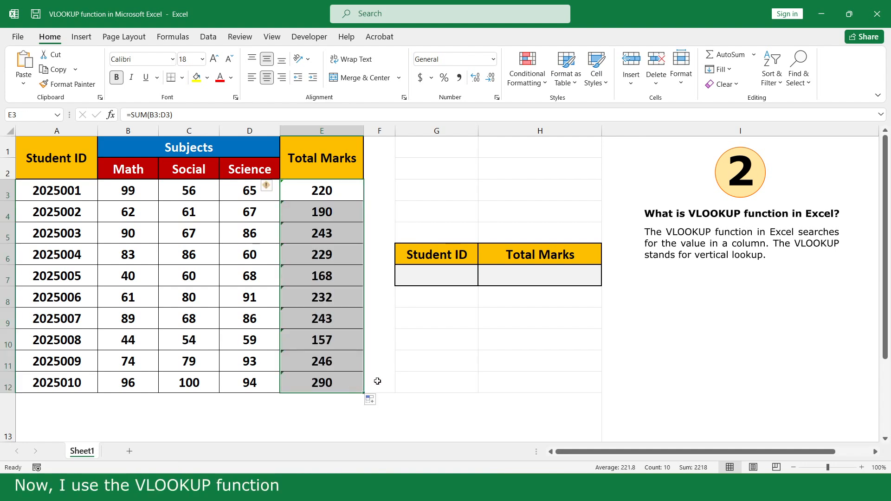
- Enter =VLOOKUP(G7,A3:E12,5,FALSE) in cell H7 to look up the student's total marks
left_click(580, 276)
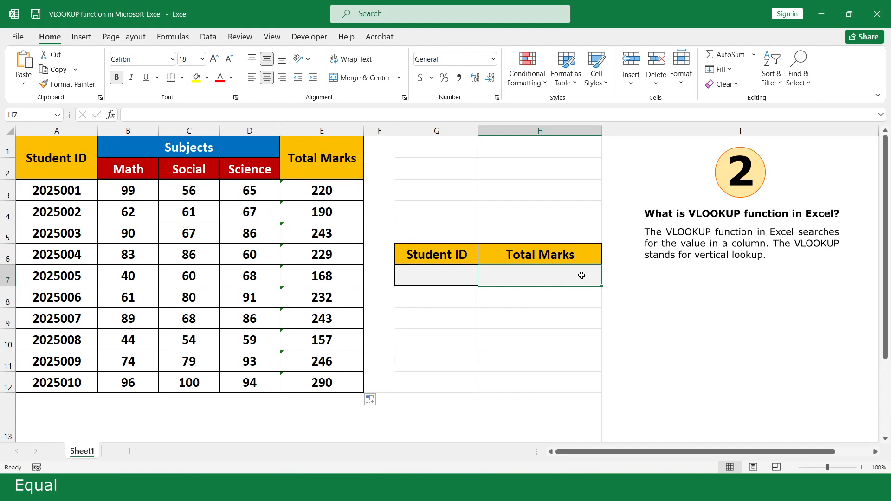
type("=v")
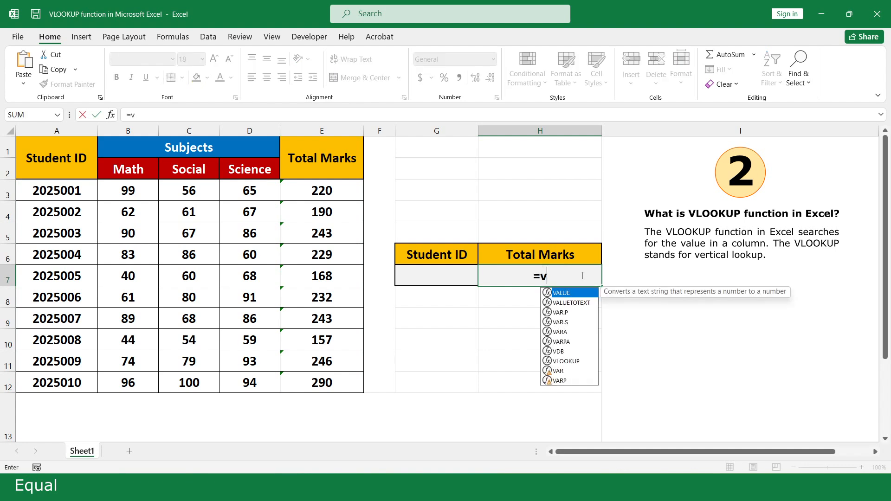
double_click(581, 363)
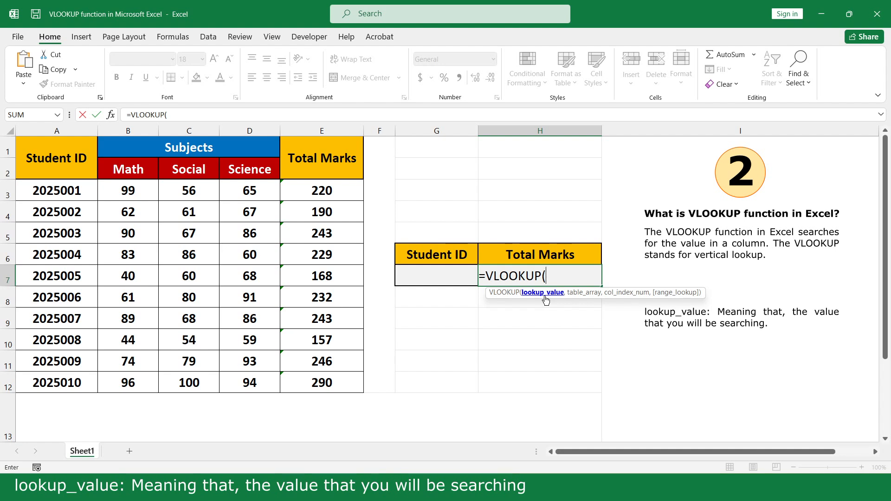
left_click(457, 276)
type(",")
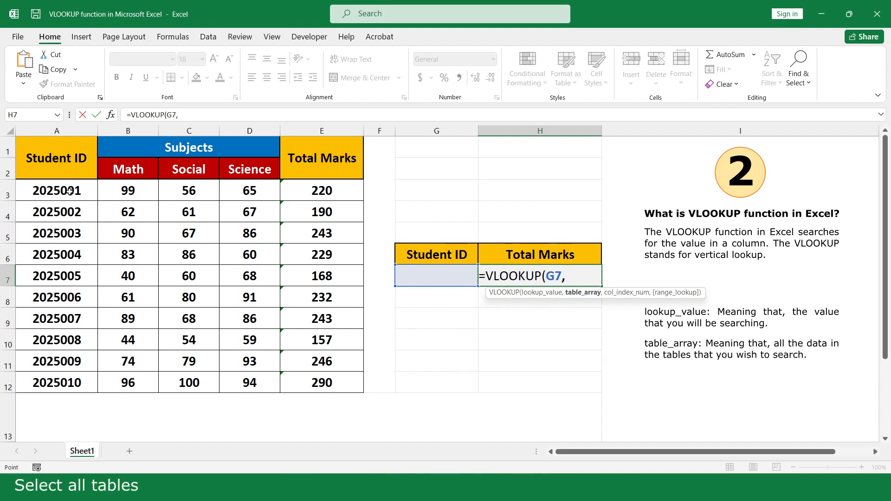
left_click_drag(71, 193, 344, 383)
type(",")
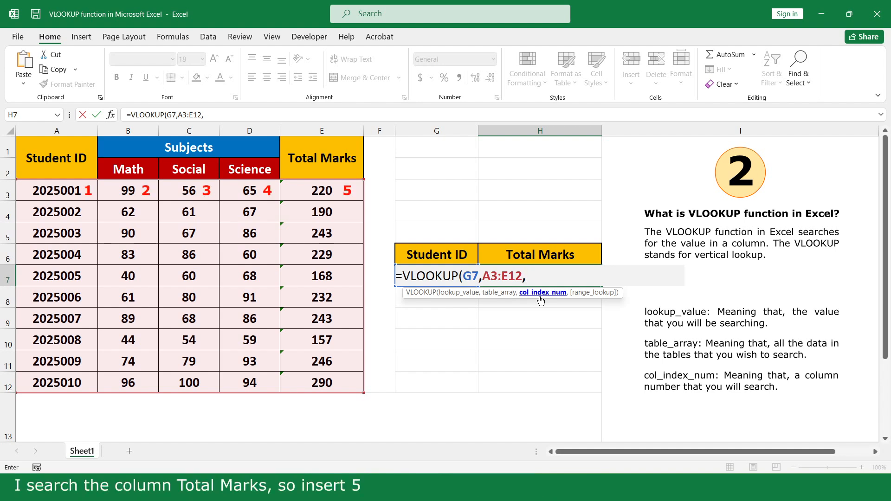
type("5,")
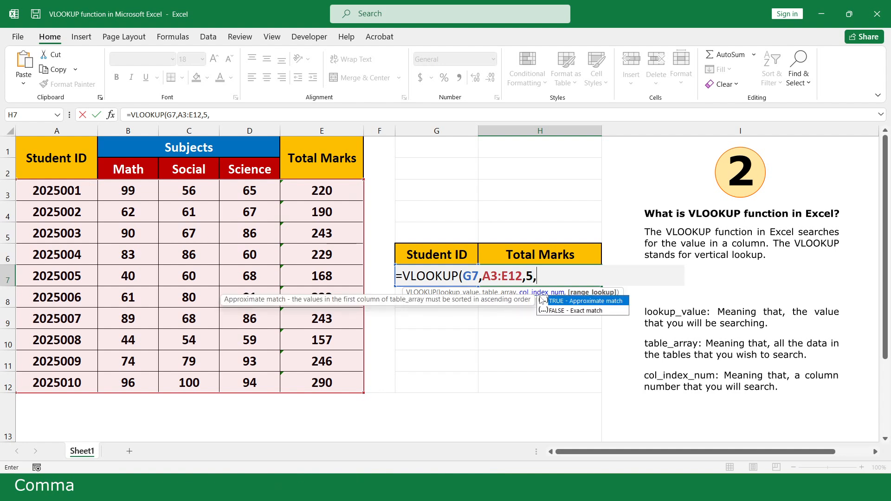
double_click(610, 310)
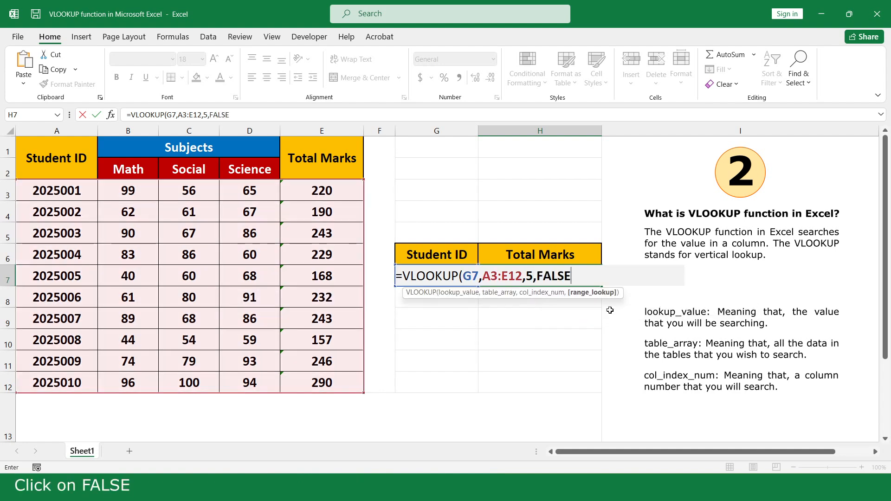
type(")")
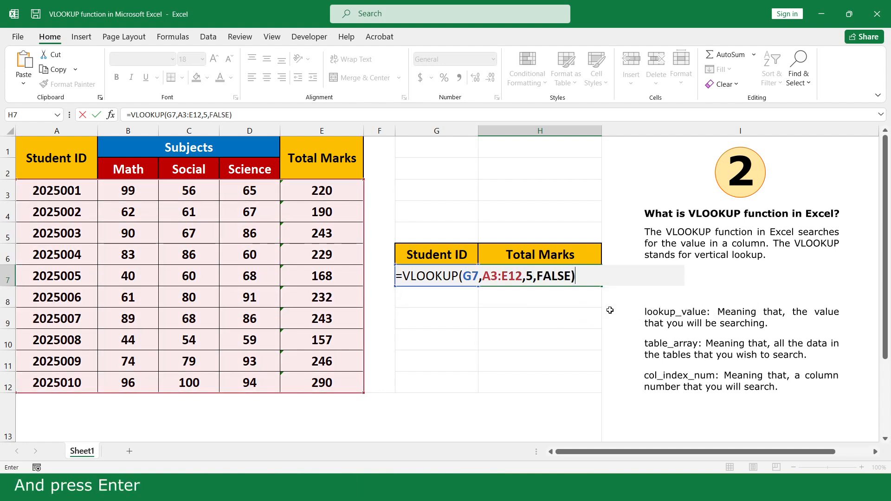
key("Return")
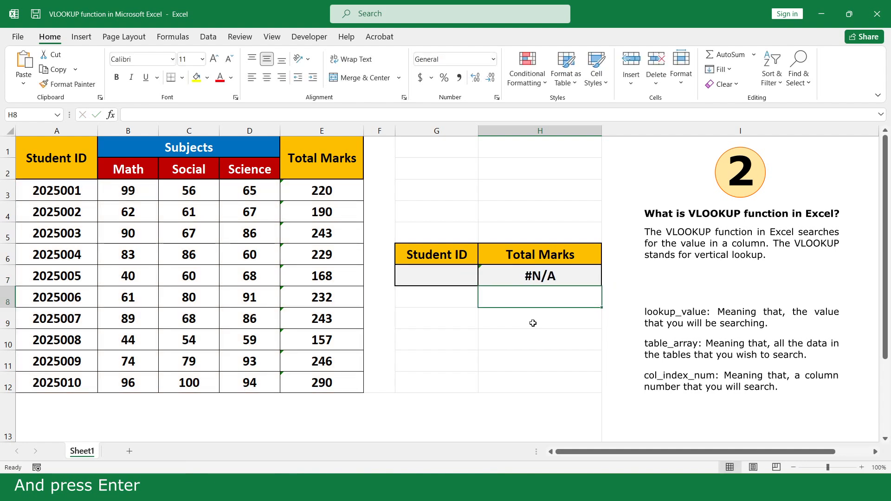
- Enter the second student's ID from the data table as the lookup value in cell G7
left_click(461, 276)
type("20")
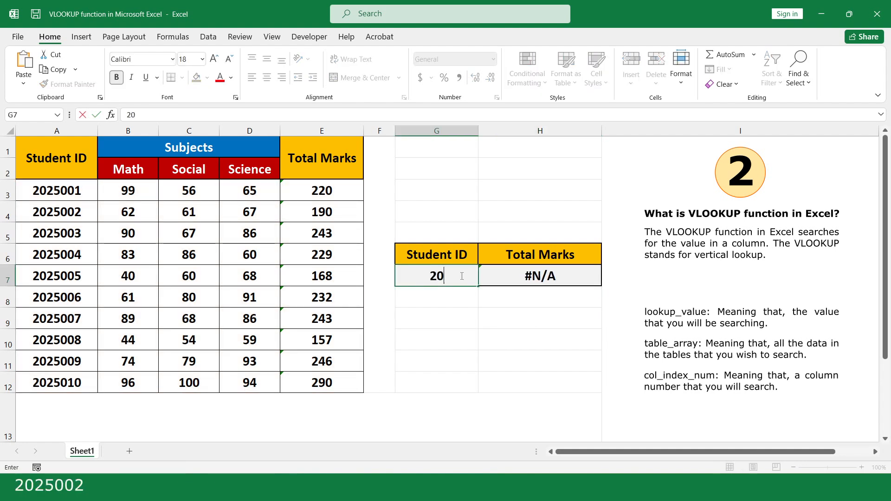
type("25002")
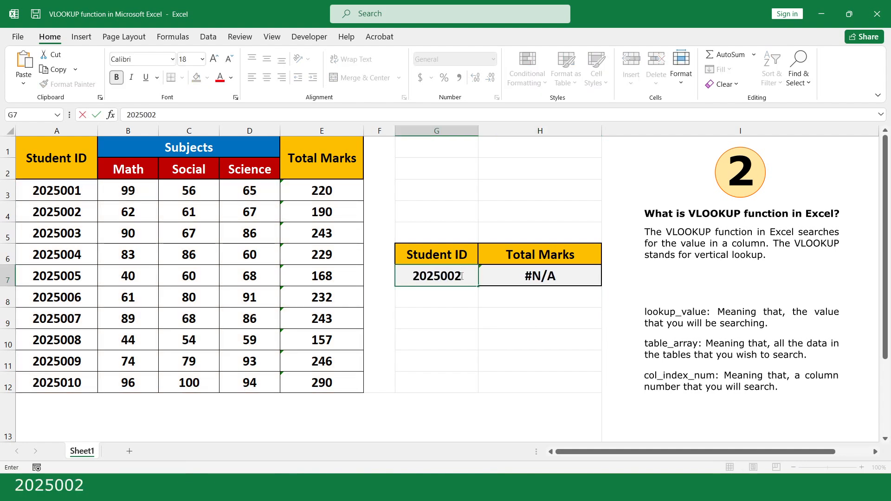
left_click(458, 295)
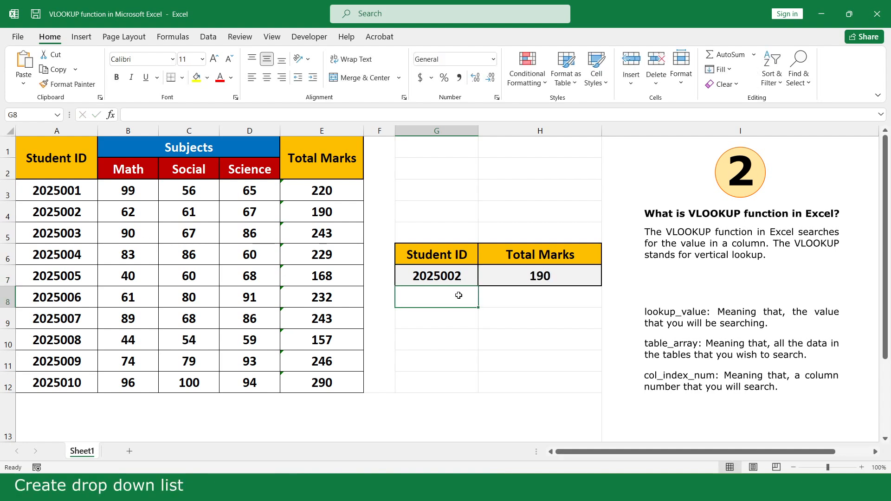
- Add a drop-down to cell G7 using List data validation with the source =$A$3:$A$12
left_click(465, 275)
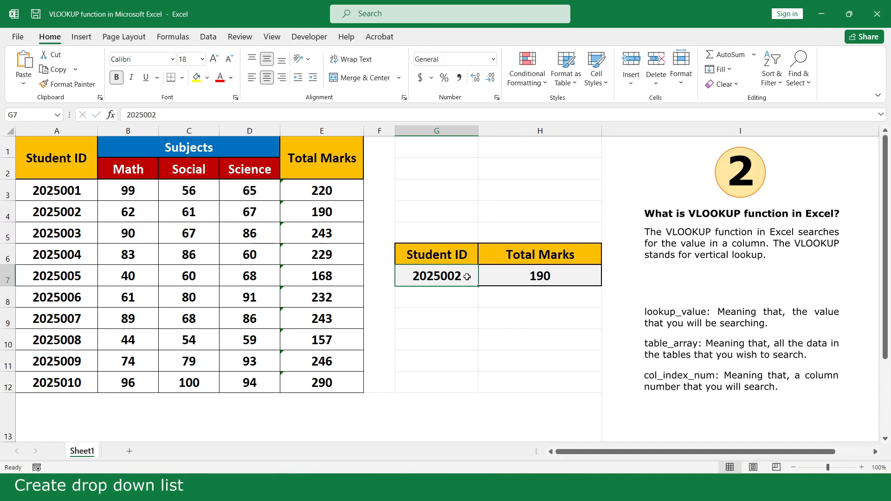
left_click(209, 37)
left_click(517, 85)
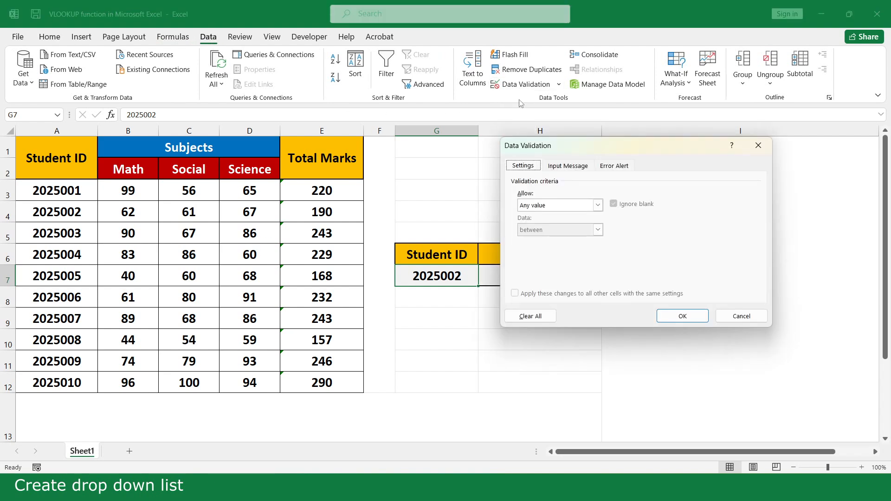
left_click(597, 204)
left_click(565, 240)
left_click(557, 253)
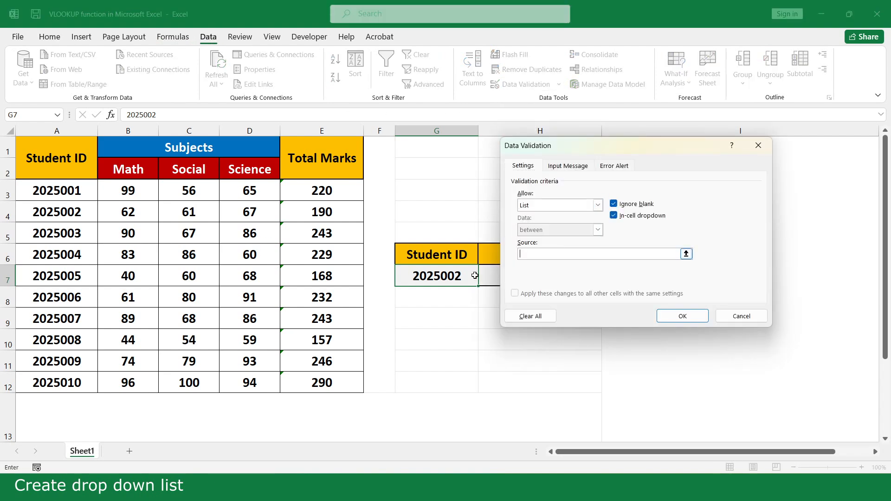
left_click_drag(77, 192, 77, 388)
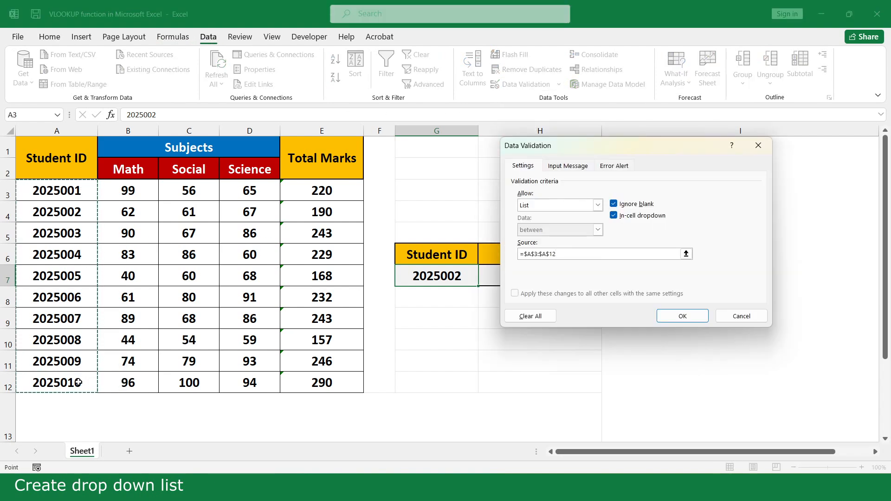
left_click(682, 316)
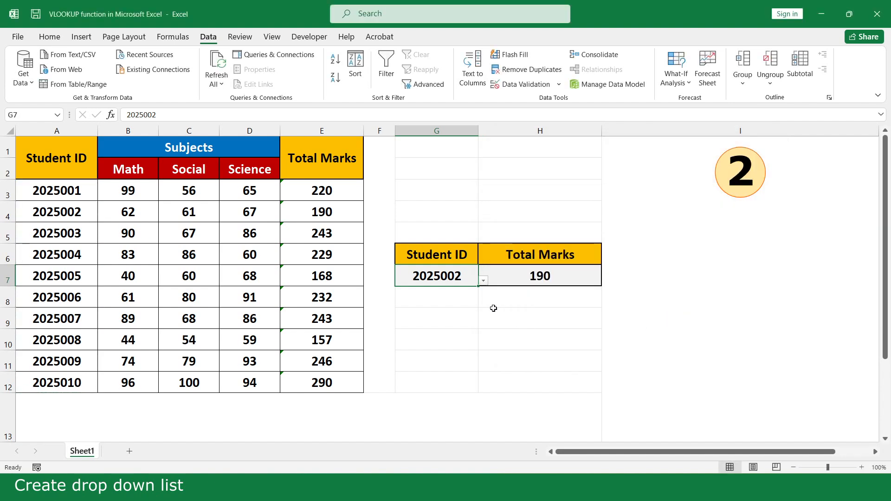
- Test the total marks lookup by choosing the fifth and then the first student's ID from the drop-down in cell G7
left_click(483, 281)
left_click(418, 322)
left_click(483, 281)
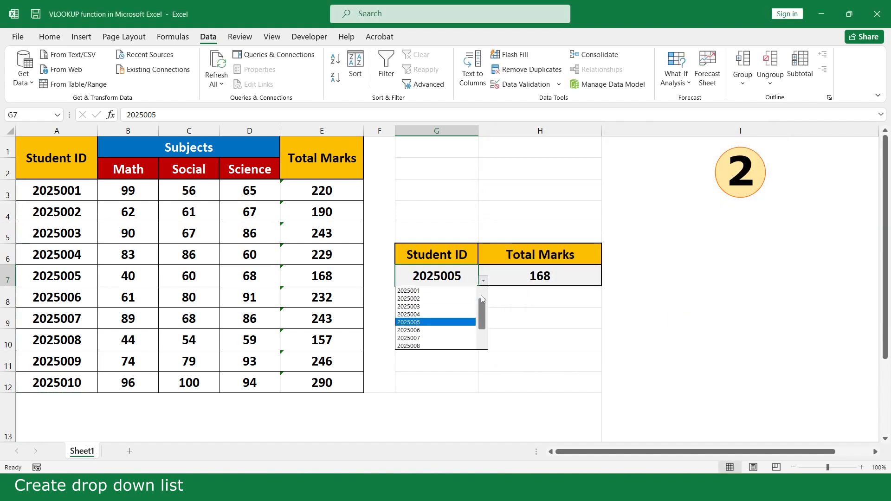
left_click(455, 291)
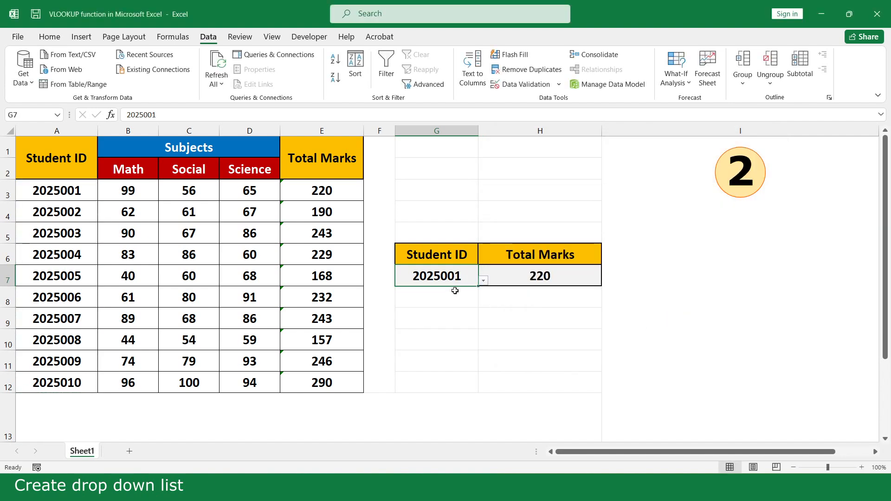
left_click(611, 402)
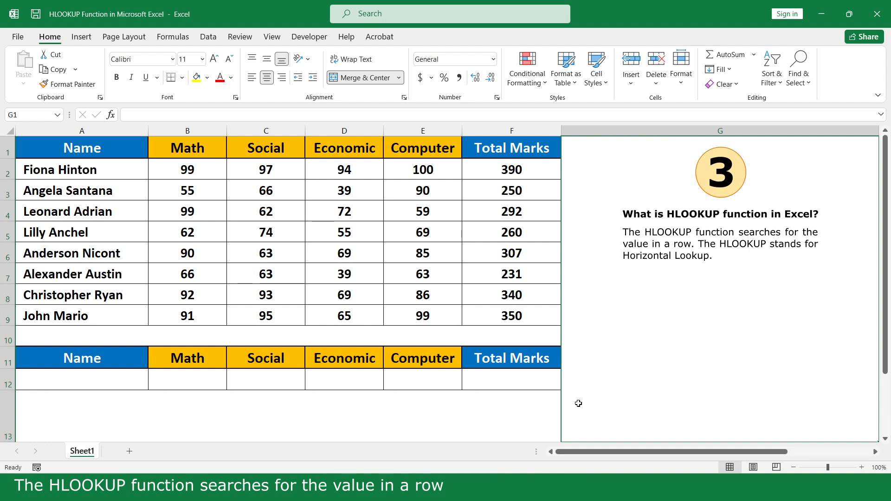
- In the HLOOKUP workbook, enter =HLOOKUP(A11,A1:F9,9,FALSE) in cell A12 to look up the last student's name
left_click(124, 380)
type("=hl")
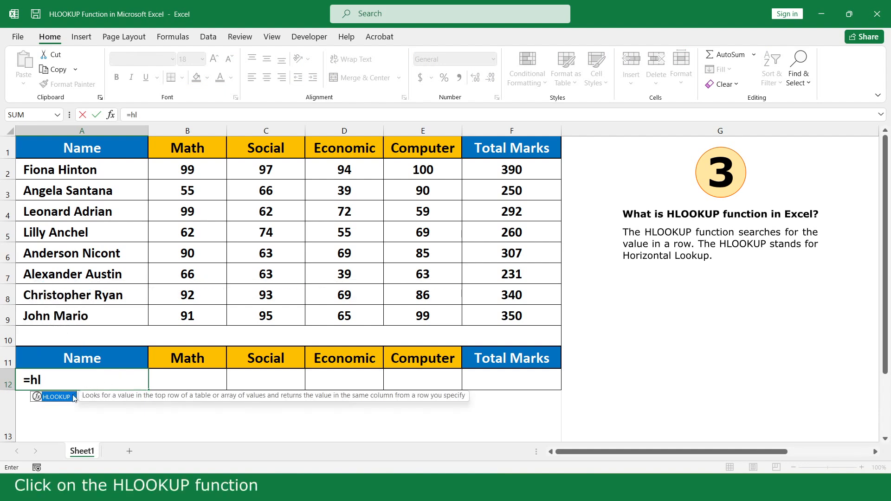
double_click(56, 396)
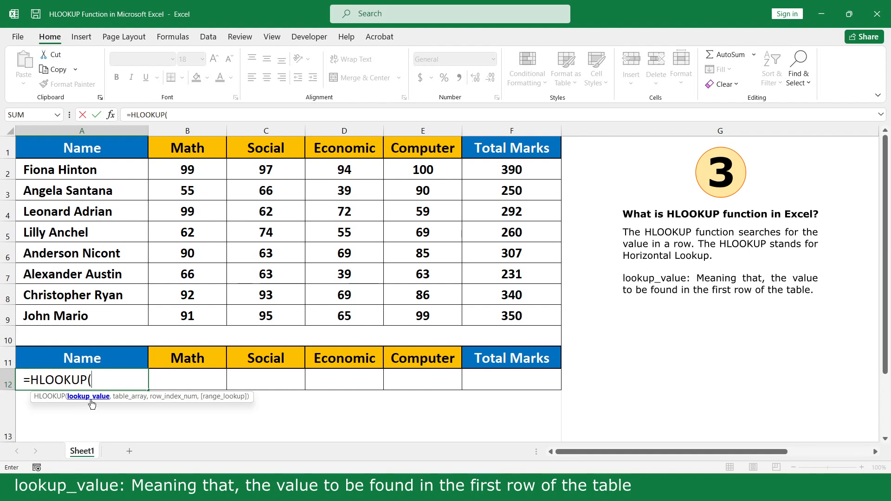
left_click(104, 360)
type(",")
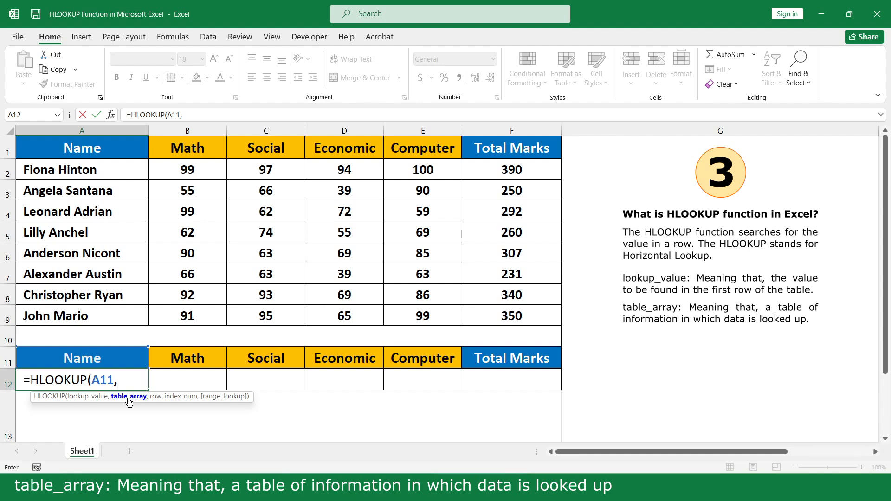
left_click_drag(108, 149, 544, 317)
type(",")
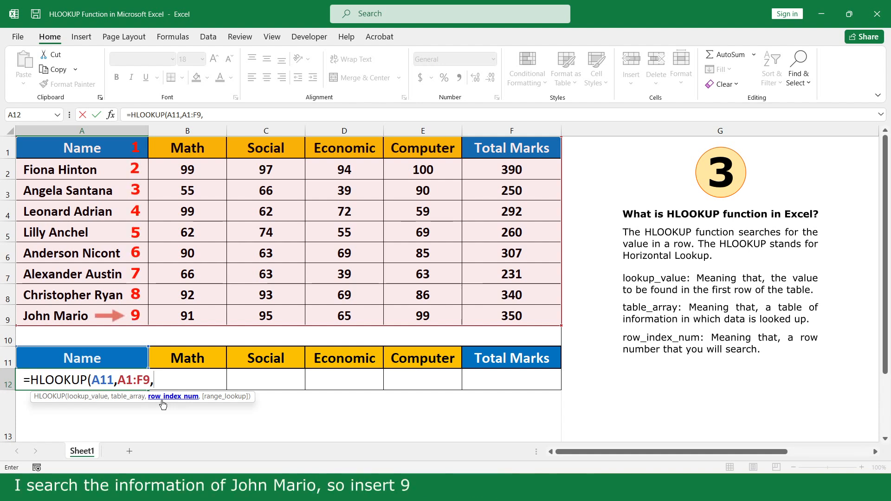
type("9,")
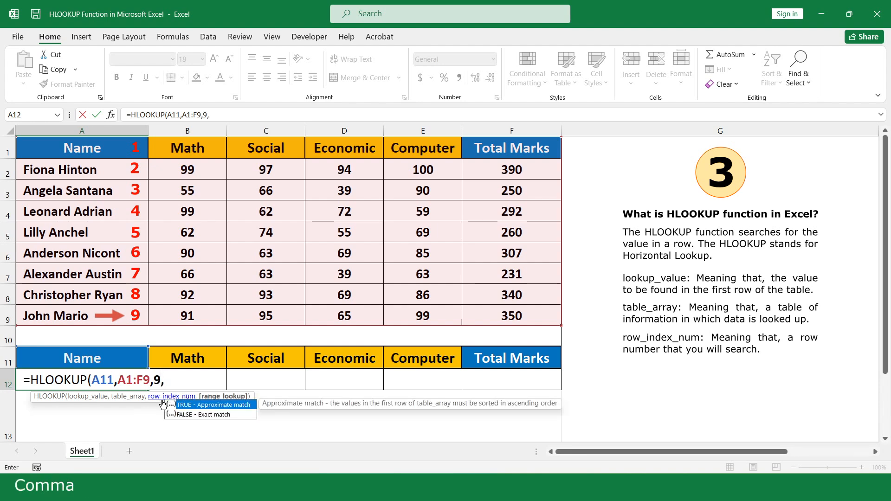
double_click(235, 415)
type(")")
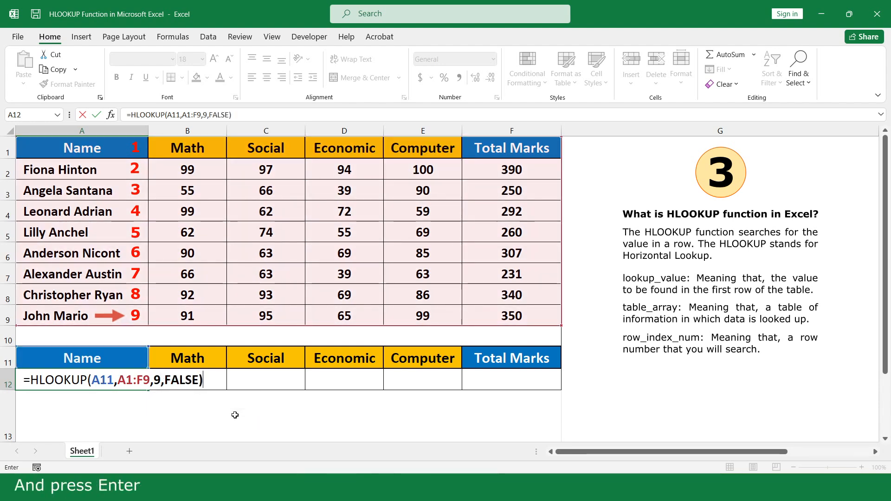
key("Return")
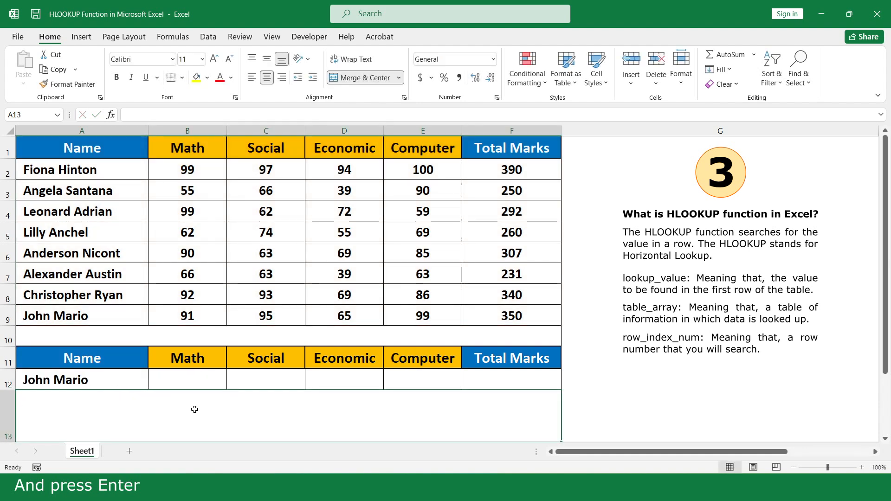
- Fill the HLOOKUP formula from A12 across to F12 and center the filled row
left_click(138, 380)
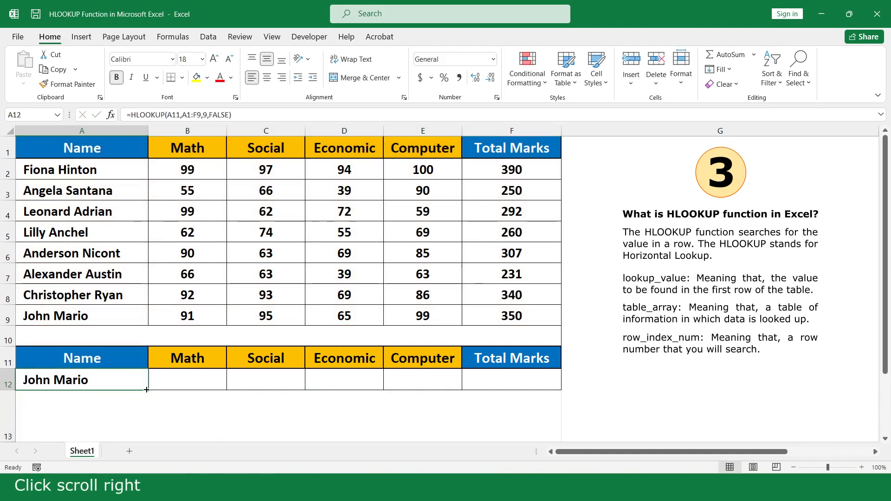
left_click_drag(142, 386, 543, 384)
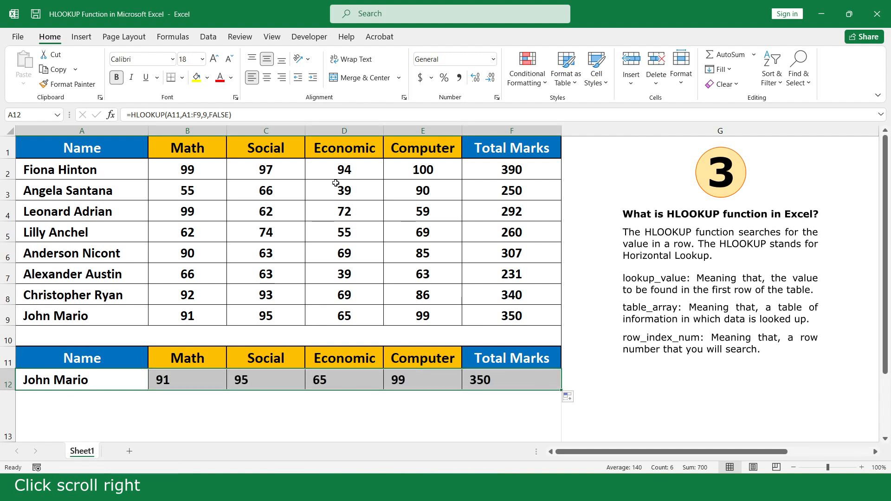
left_click(268, 82)
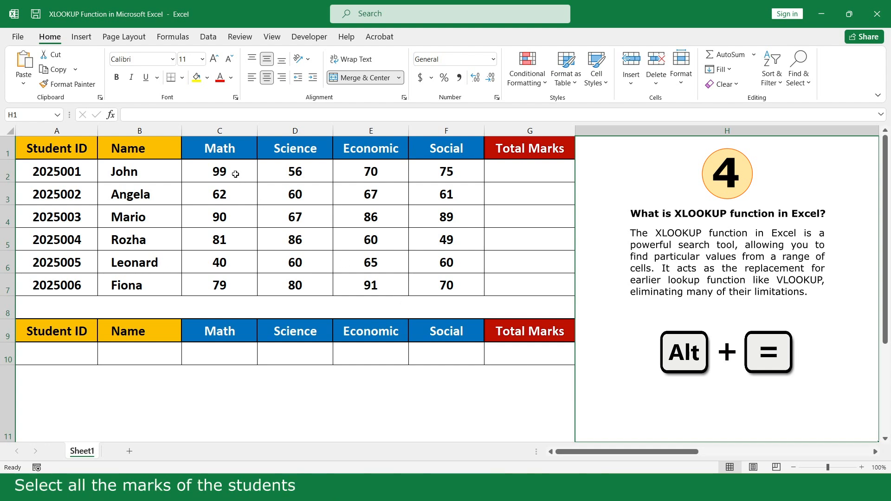
- In the XLOOKUP workbook, AutoSum the marks in C2:G7 to fill the Total Marks column for all students
left_click_drag(235, 173, 554, 285)
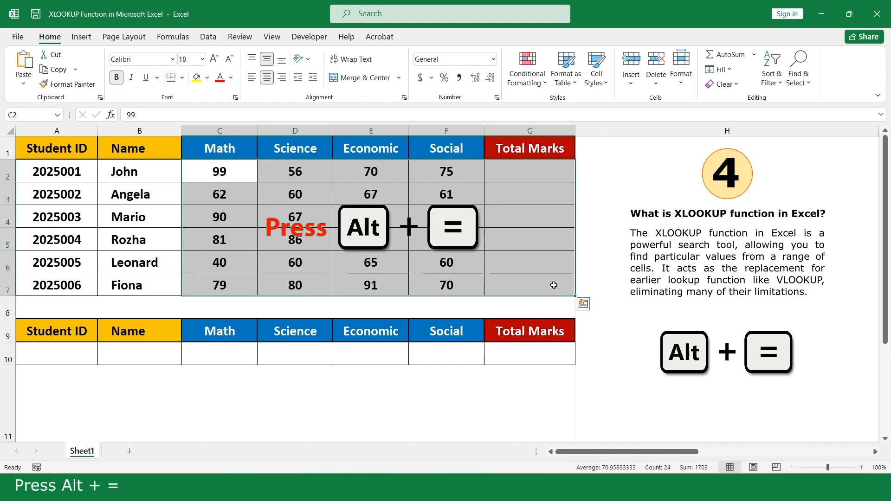
key("alt+equal")
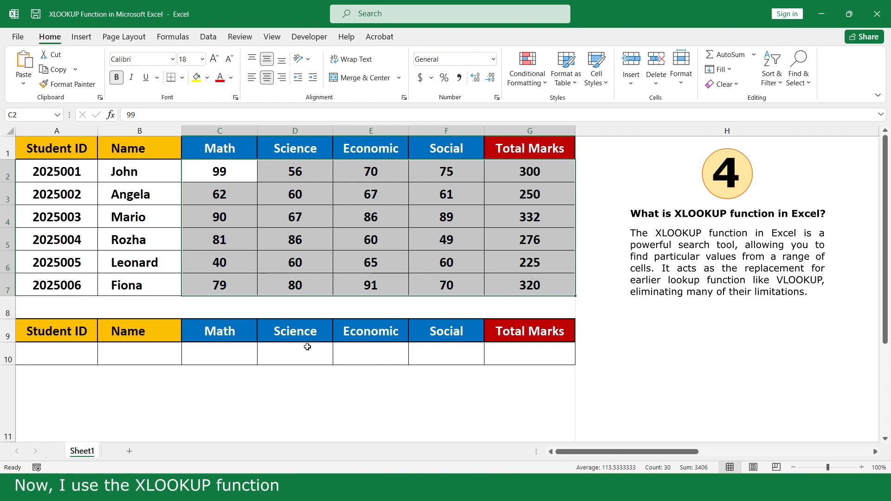
- Enter =XLOOKUP(A10,A2:A7,B2:G7) in cell B10 to return the student's name, subject marks and total marks
left_click(173, 352)
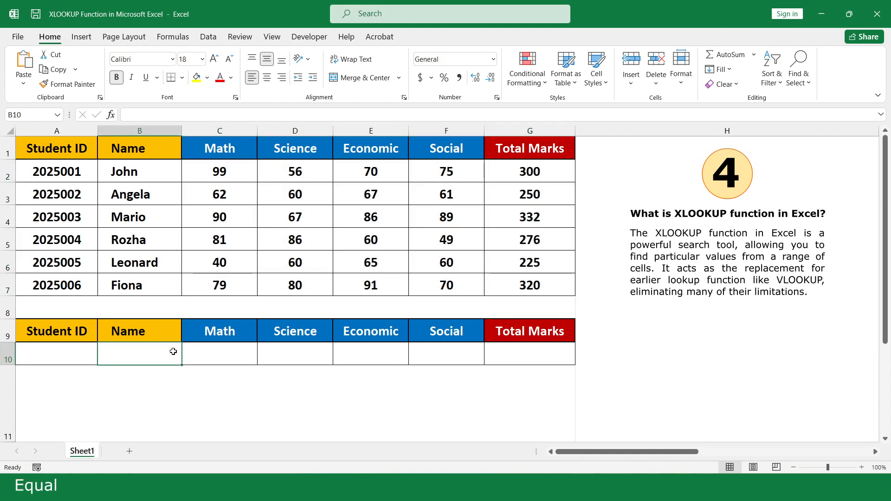
type("=x")
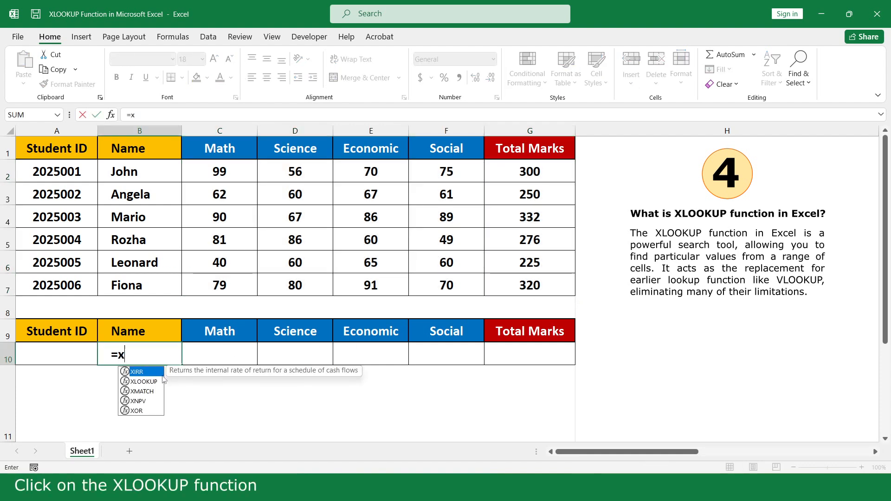
double_click(158, 381)
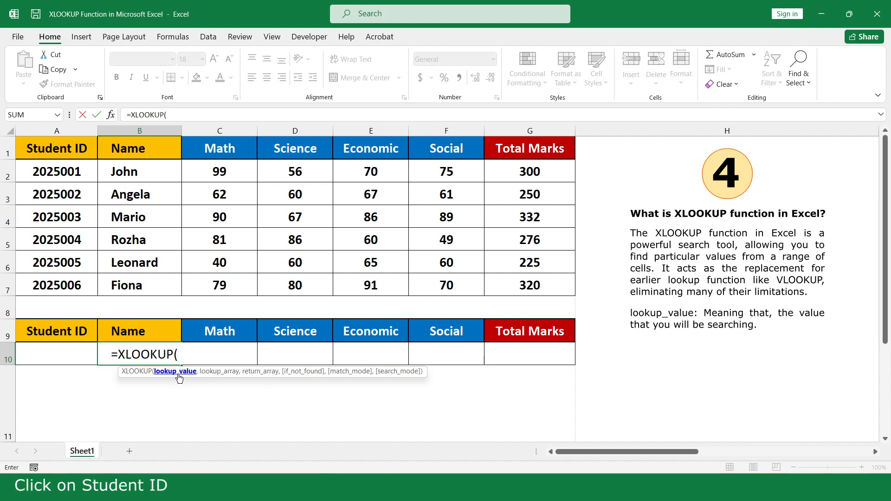
left_click(78, 354)
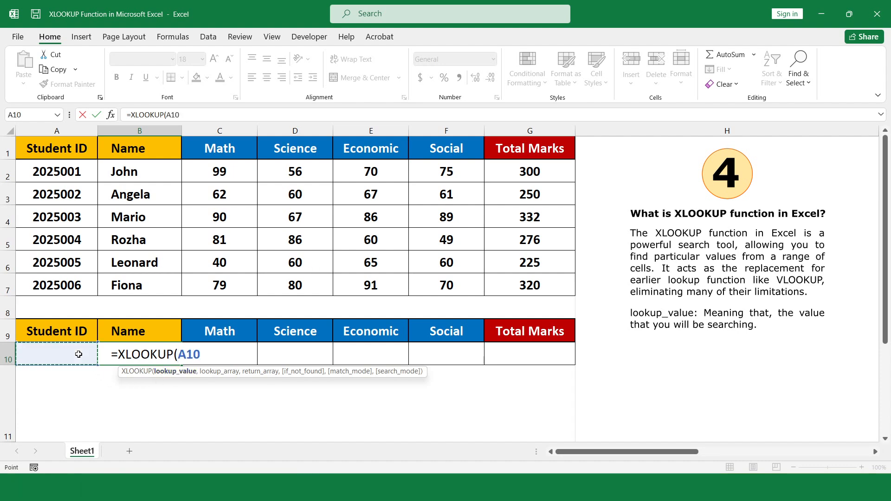
type(",")
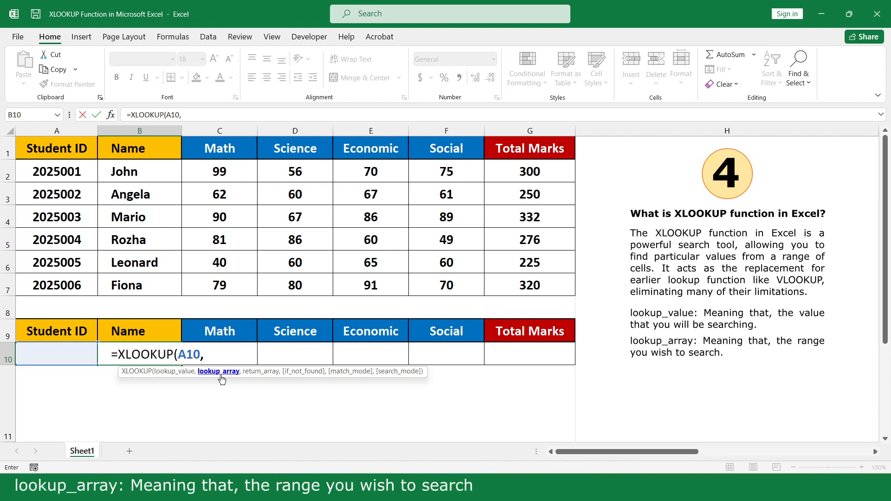
left_click_drag(80, 173, 89, 286)
type(",")
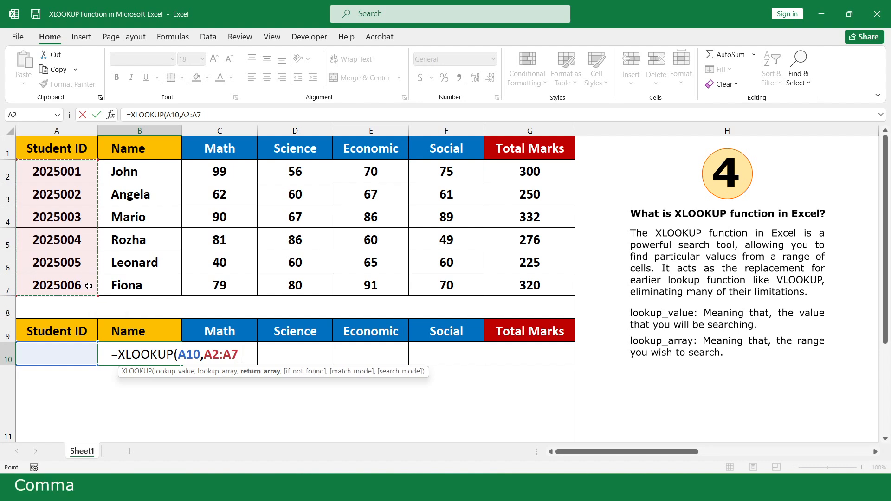
type(",")
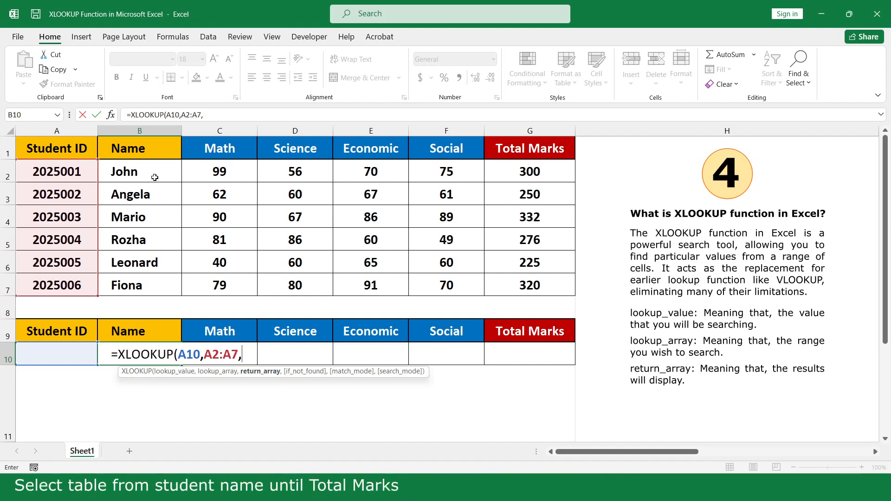
left_click_drag(153, 173, 557, 284)
type(")")
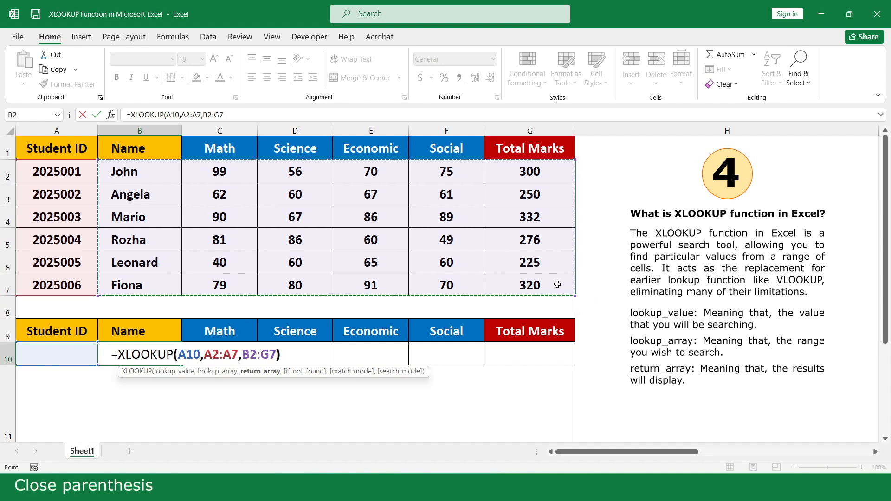
key("Return")
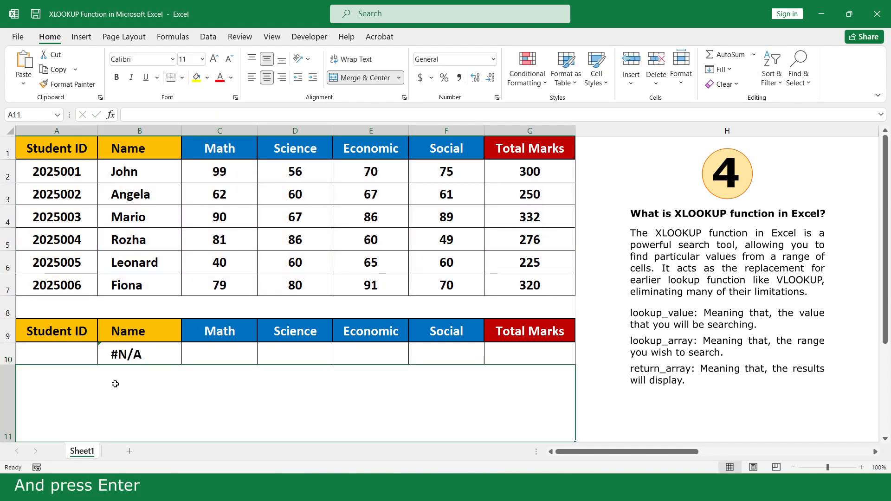
- Enter the first student's ID in cell A10 as the lookup value
left_click(84, 353)
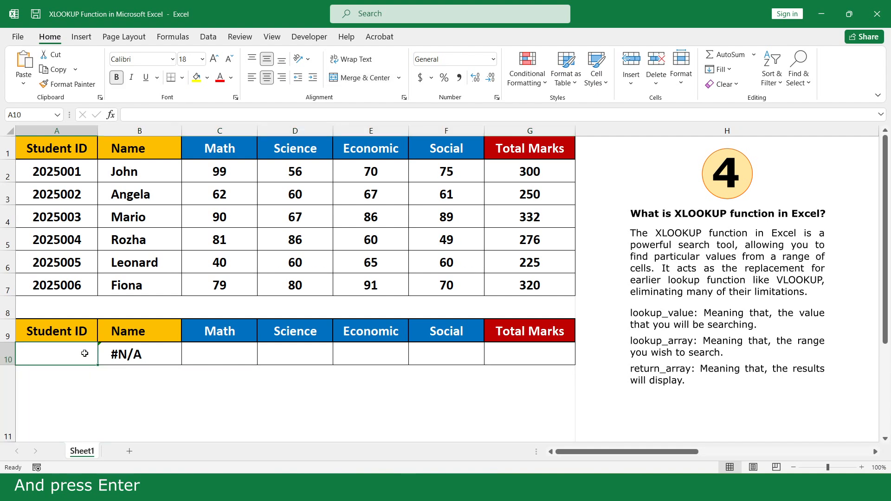
type("2025001")
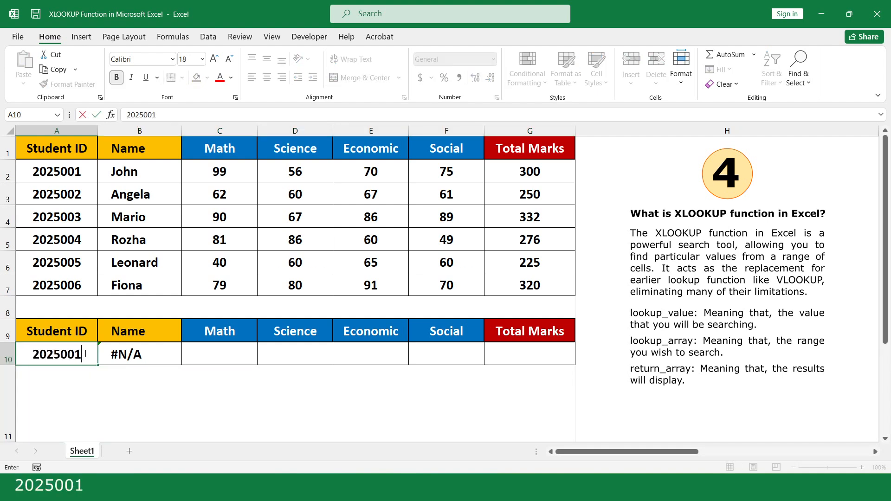
key("Return")
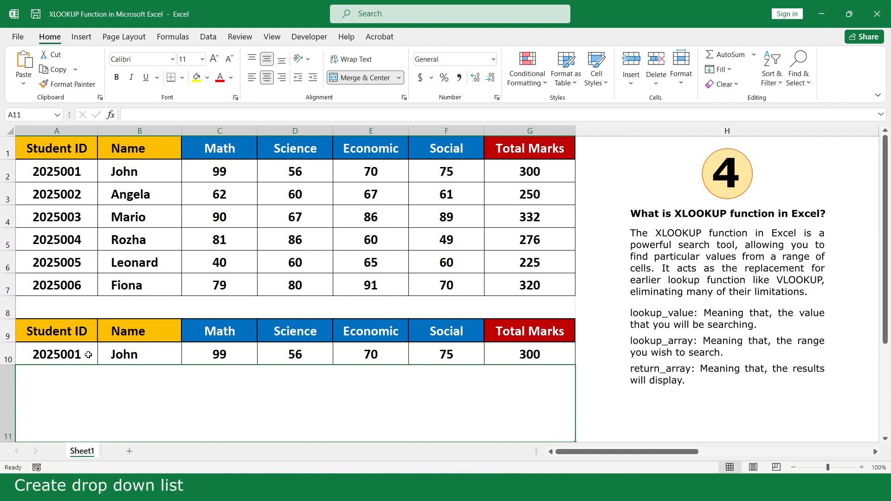
- Add a List data validation drop-down to cell A10 with =$A$2:$A$7 as its source
left_click(86, 354)
left_click(210, 42)
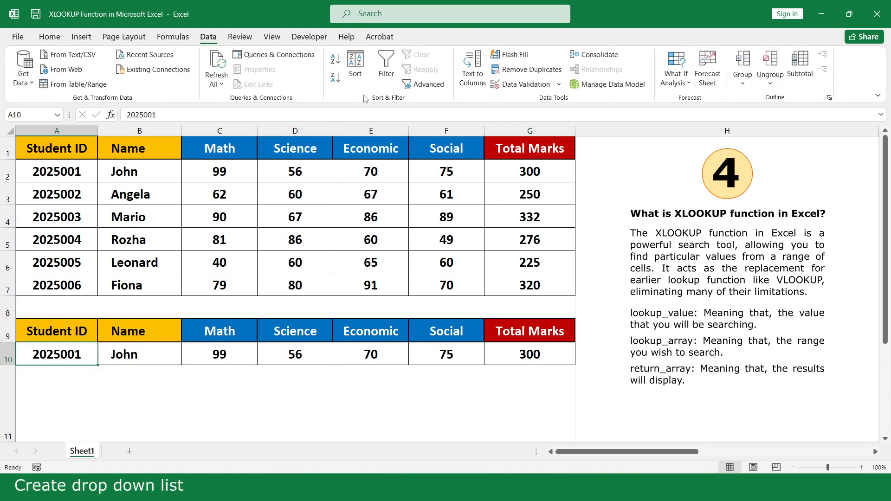
left_click(521, 84)
left_click(598, 206)
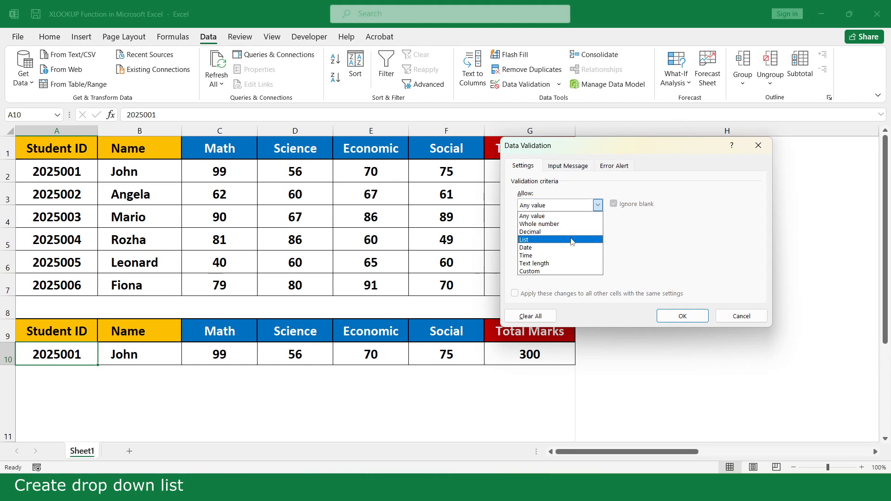
left_click(557, 233)
left_click_drag(85, 171, 60, 284)
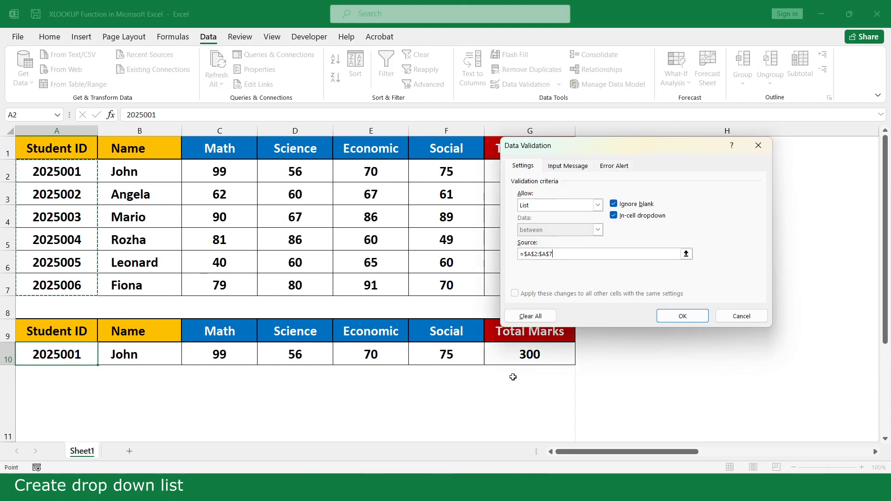
left_click(673, 316)
- Test the XLOOKUP results by choosing another student's ID and then the first student's ID from the drop-down in A10
left_click(102, 360)
left_click(56, 377)
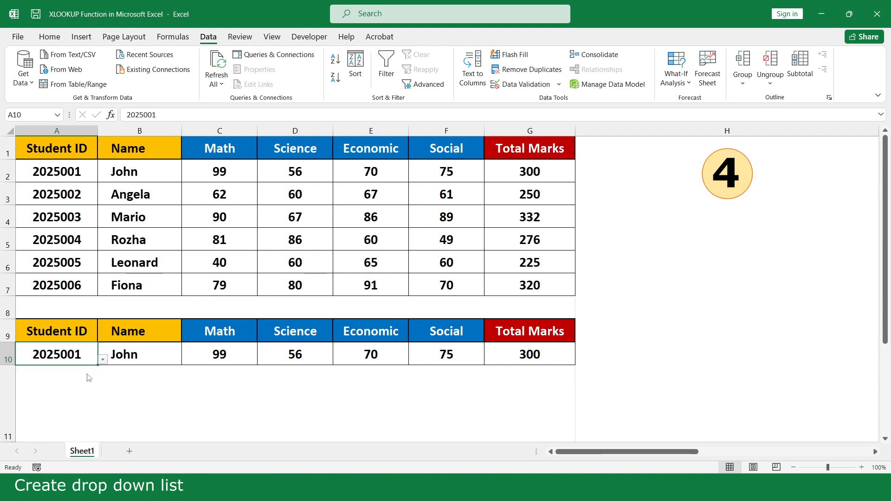
left_click(102, 360)
left_click(86, 369)
left_click(586, 392)
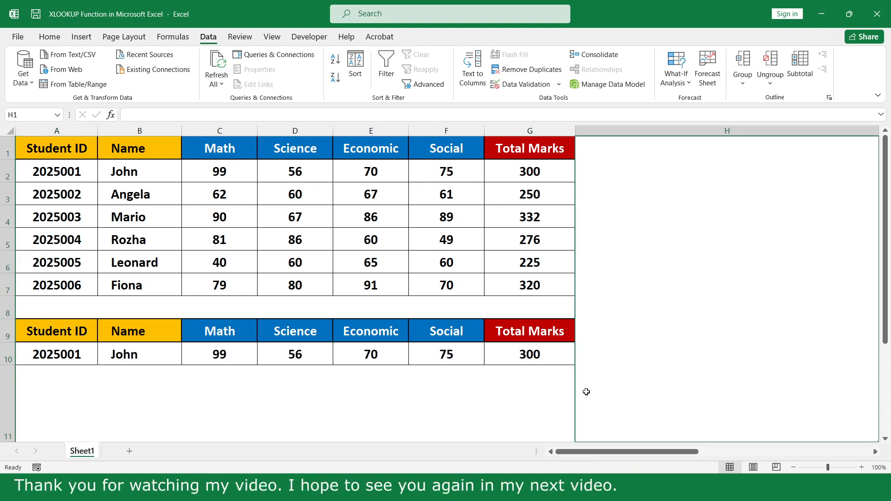